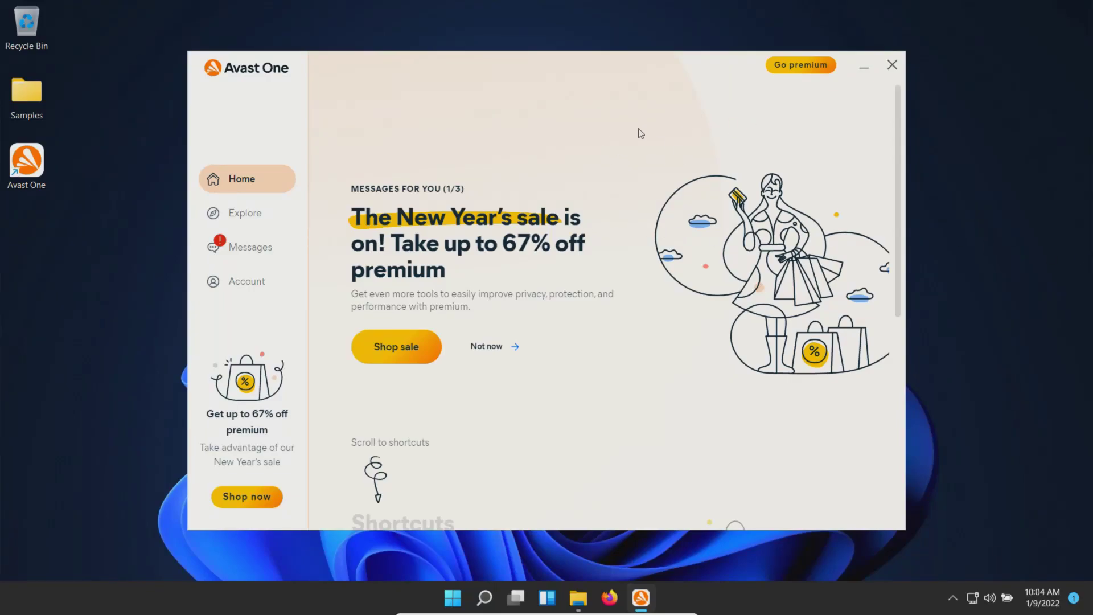
# Check the Samples folder of malware files, hide it, then show Avast's Explore Scan Center page.
pyautogui.click(578, 599)
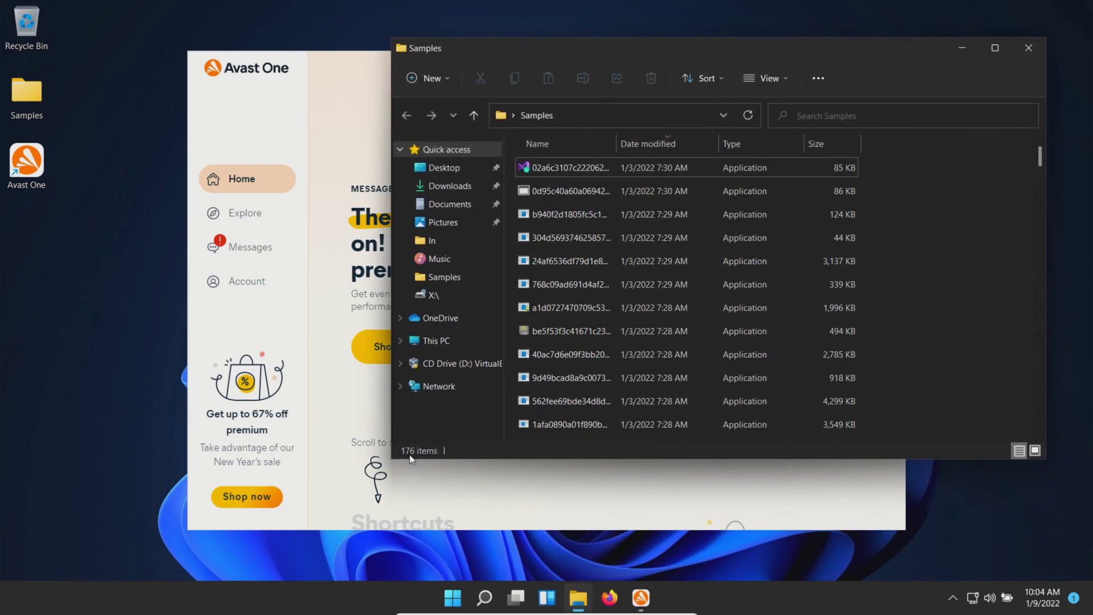
pyautogui.scroll(-5, 795, 278)
pyautogui.scroll(-20, 795, 277)
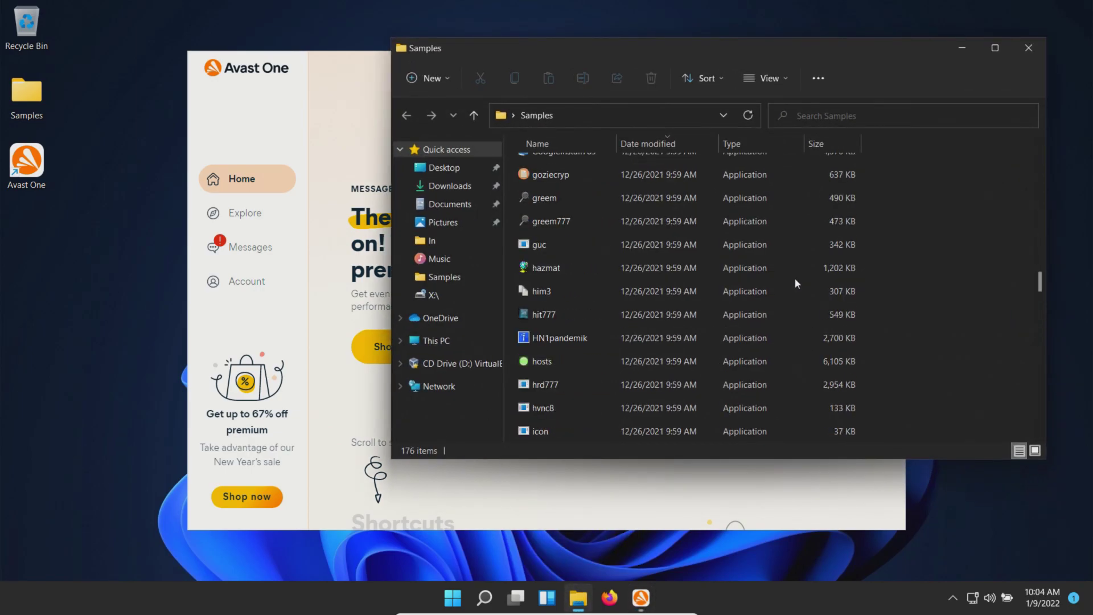
pyautogui.scroll(20, 795, 278)
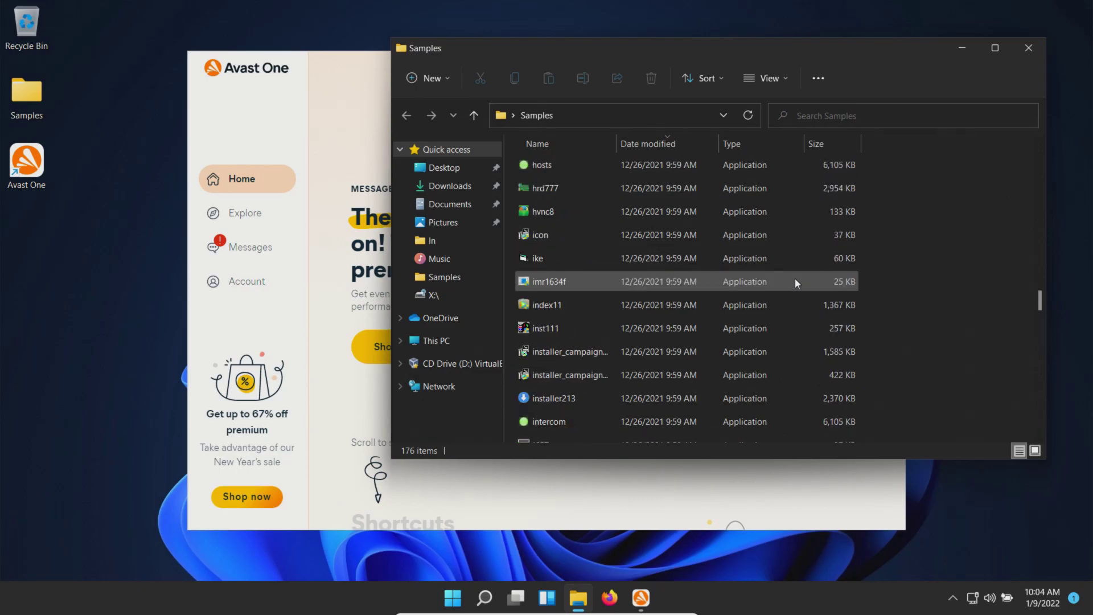
pyautogui.click(962, 51)
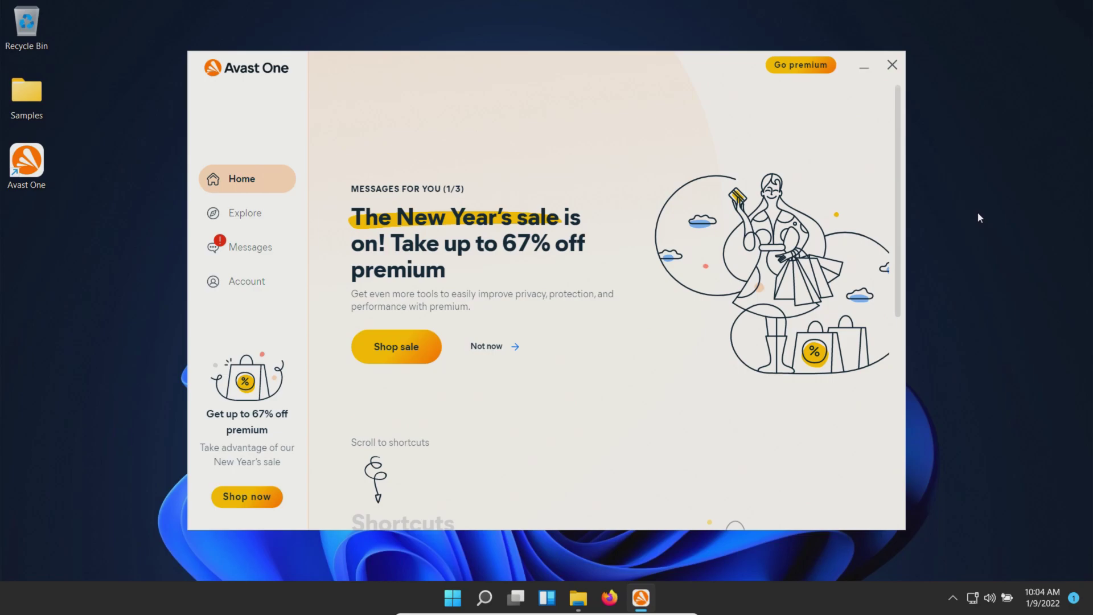
pyautogui.click(236, 226)
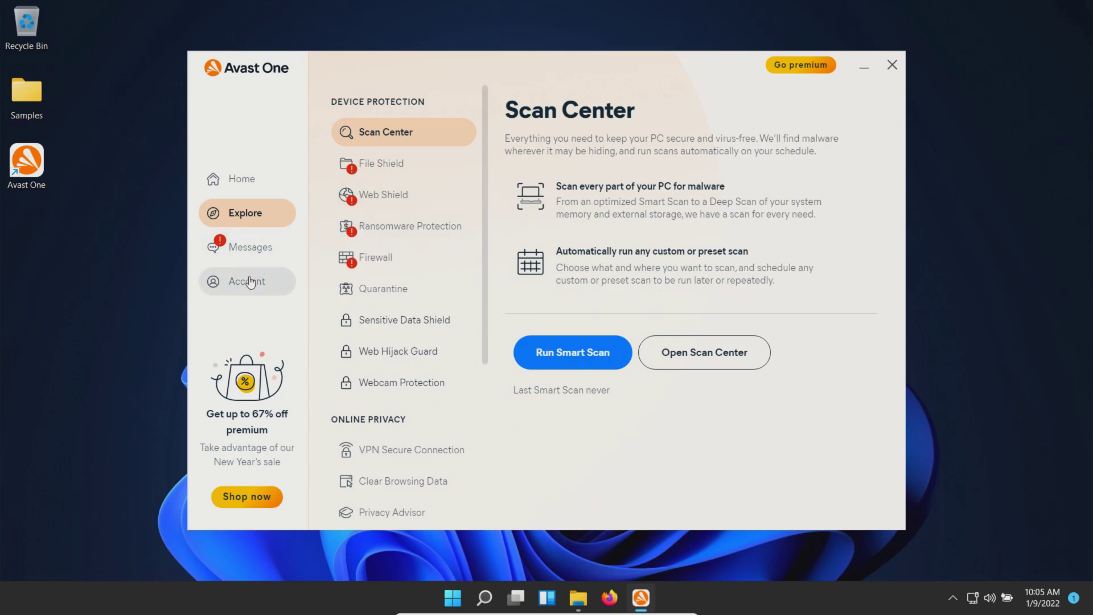
# In Account > Settings, check for virus definition updates and review the update options.
pyautogui.click(249, 282)
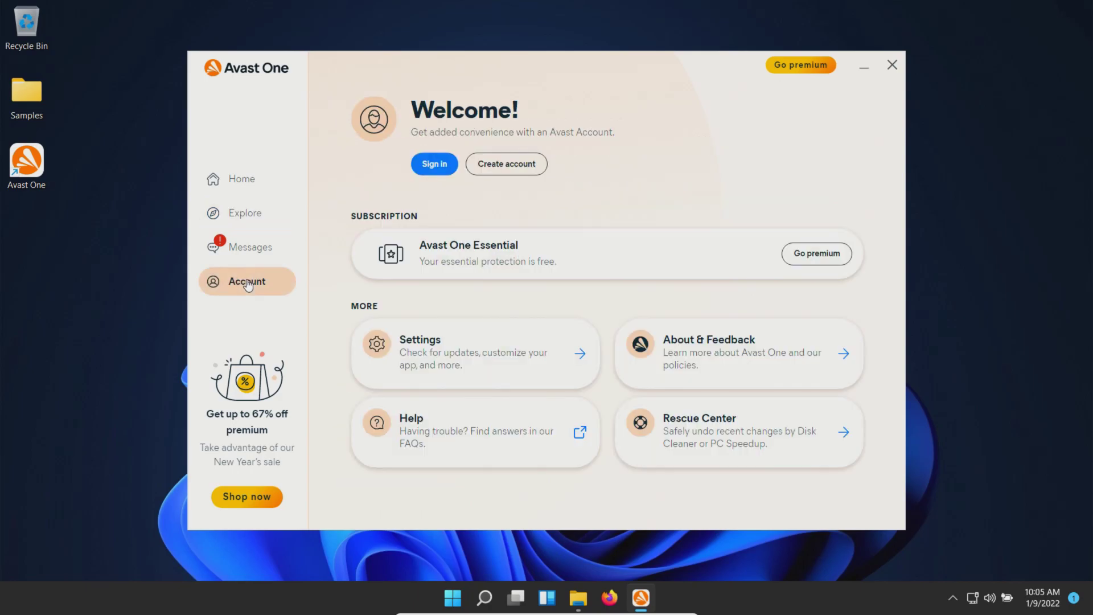
pyautogui.click(424, 339)
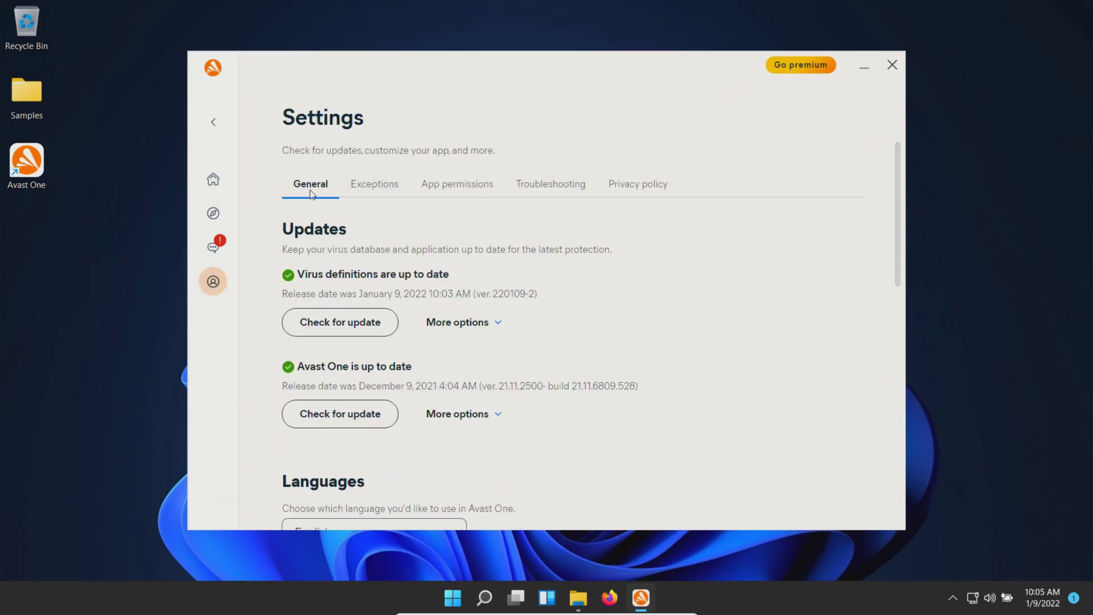
pyautogui.click(340, 332)
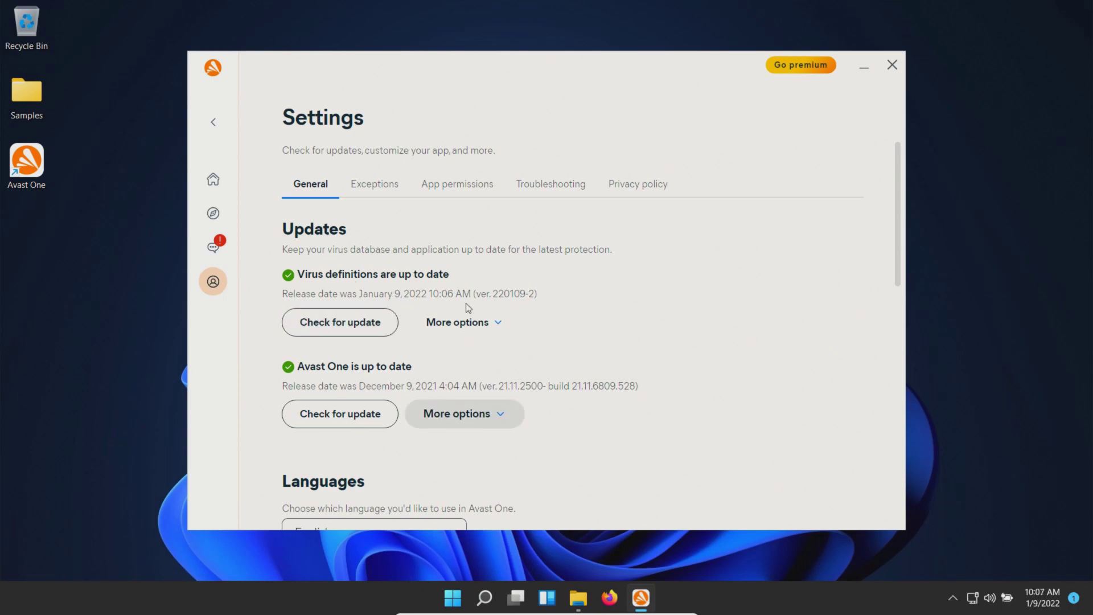
pyautogui.click(498, 323)
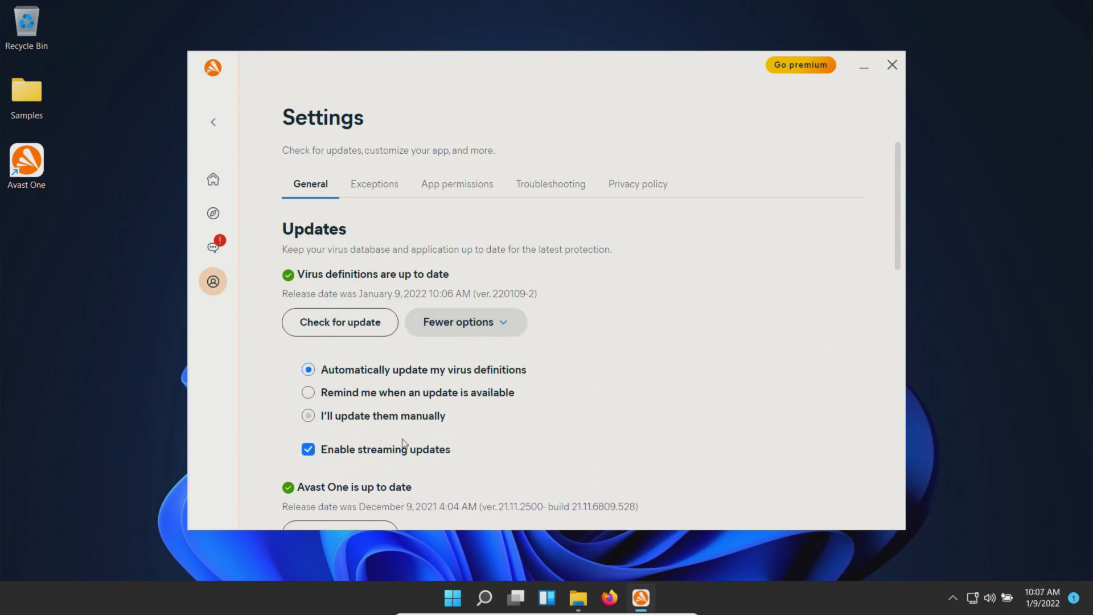
pyautogui.scroll(-10, 566, 411)
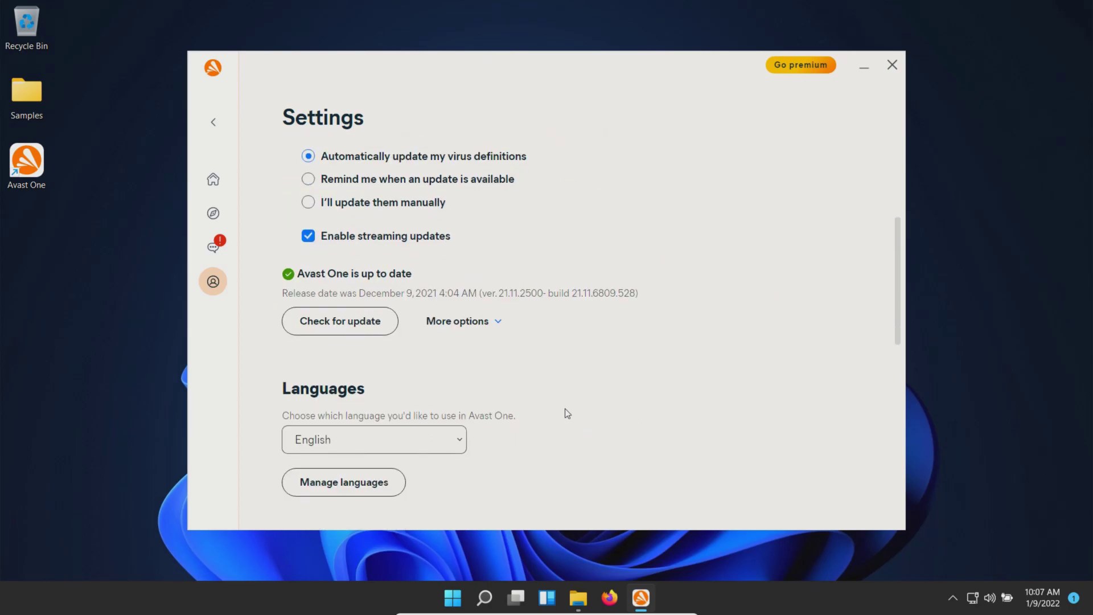
pyautogui.scroll(4, 568, 411)
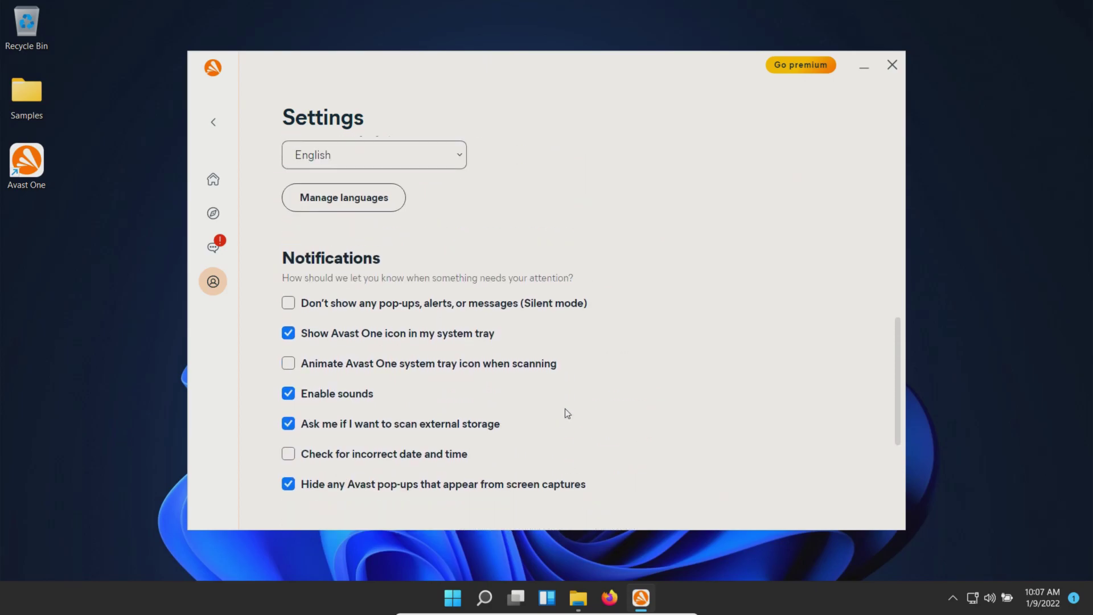
pyautogui.scroll(6, 566, 413)
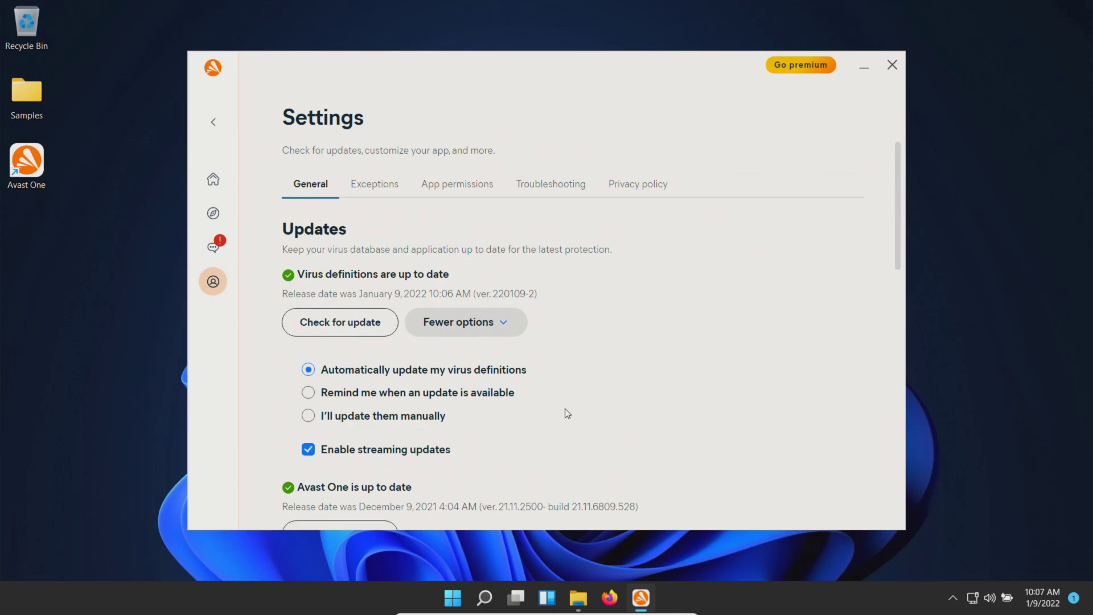
# Look through the Exceptions, App permissions, Troubleshooting and Privacy policy settings tabs.
pyautogui.click(391, 183)
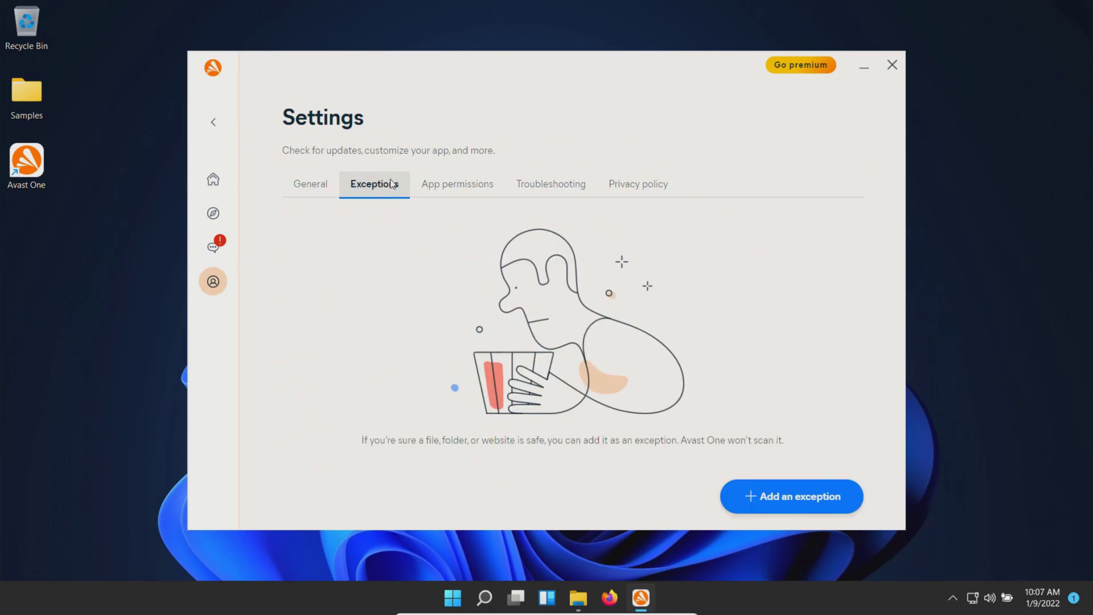
pyautogui.click(455, 190)
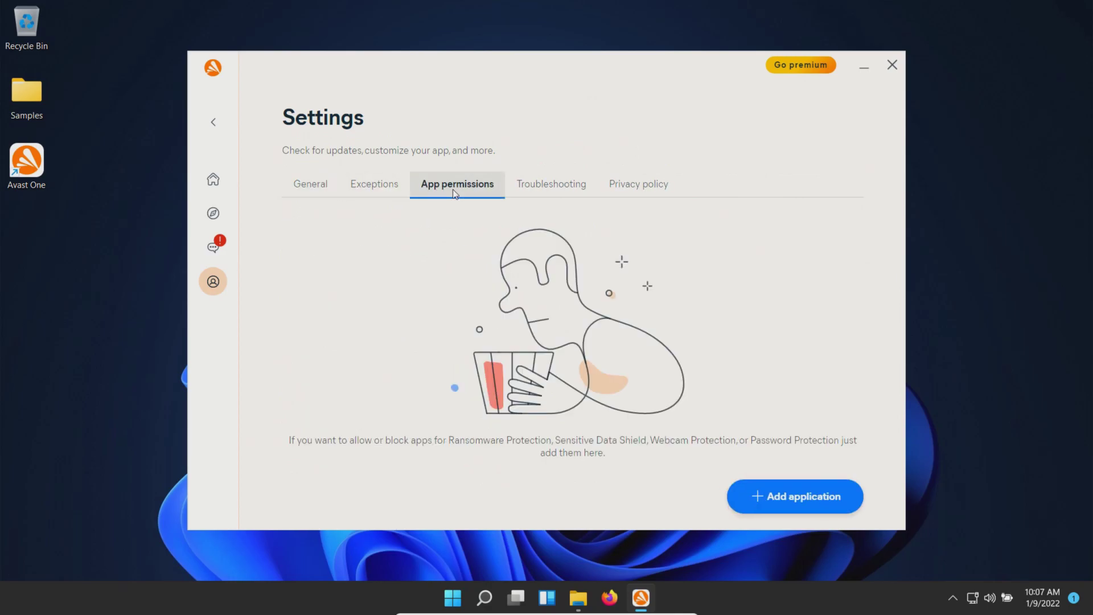
pyautogui.click(550, 194)
pyautogui.scroll(-3, 632, 345)
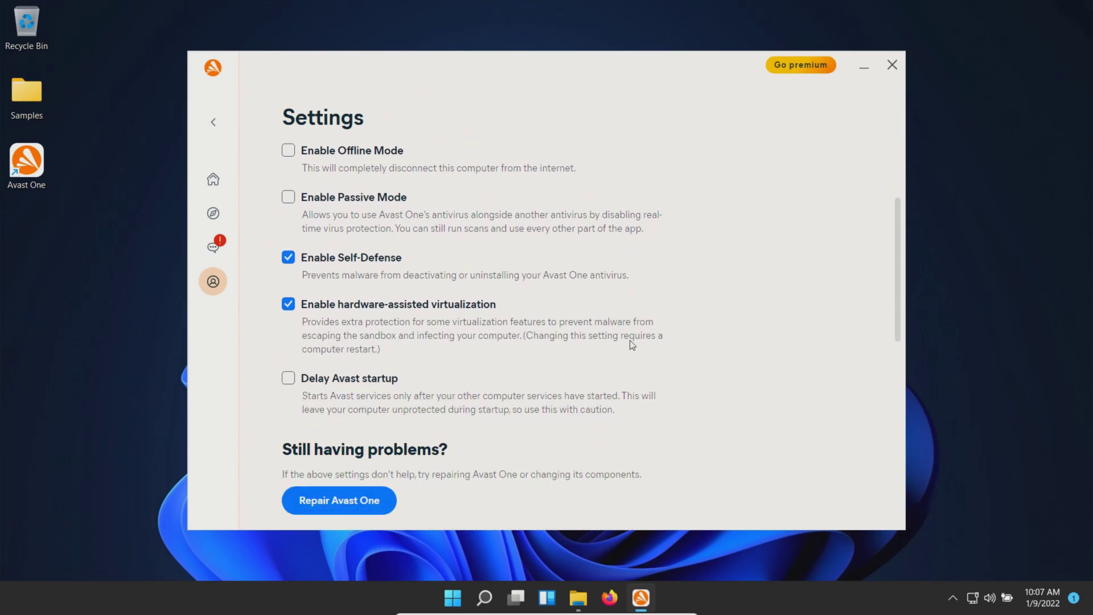
pyautogui.scroll(-6, 632, 344)
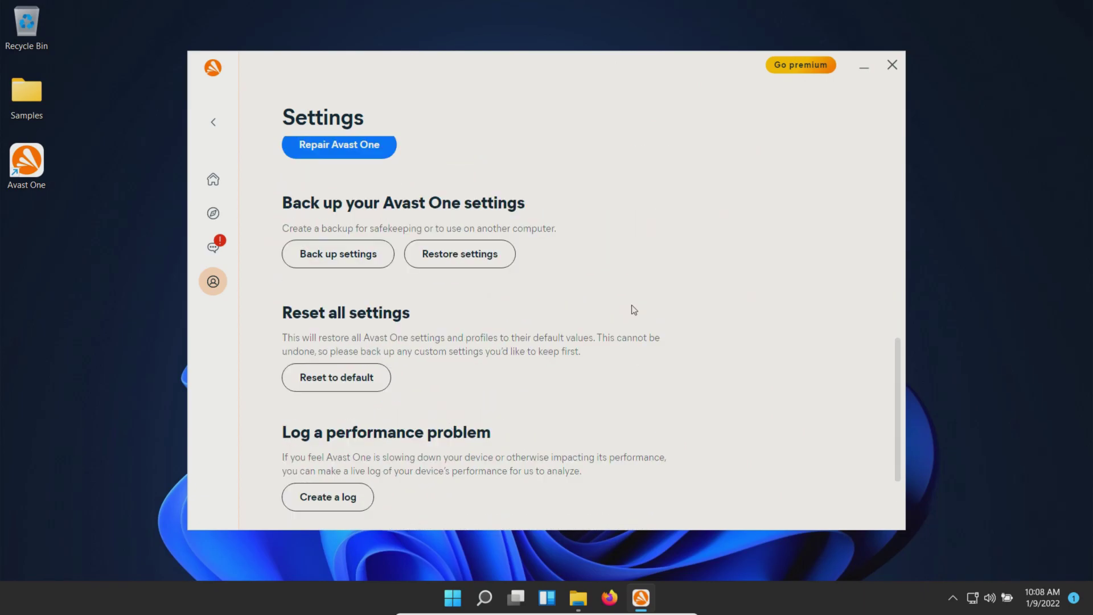
pyautogui.scroll(-2, 632, 308)
pyautogui.scroll(10, 632, 308)
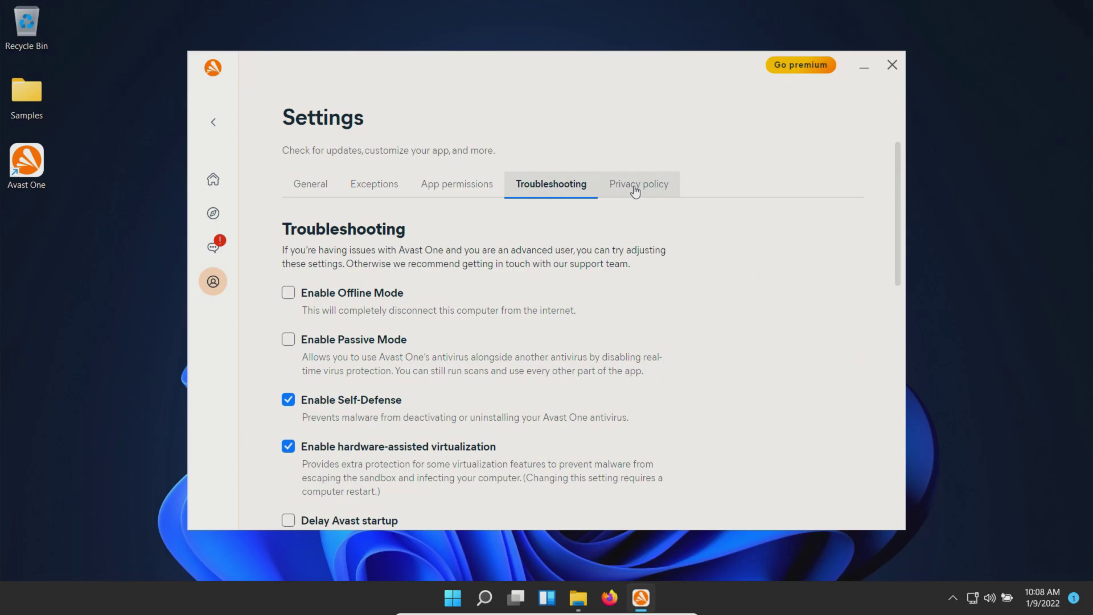
pyautogui.click(636, 191)
pyautogui.scroll(-2, 367, 393)
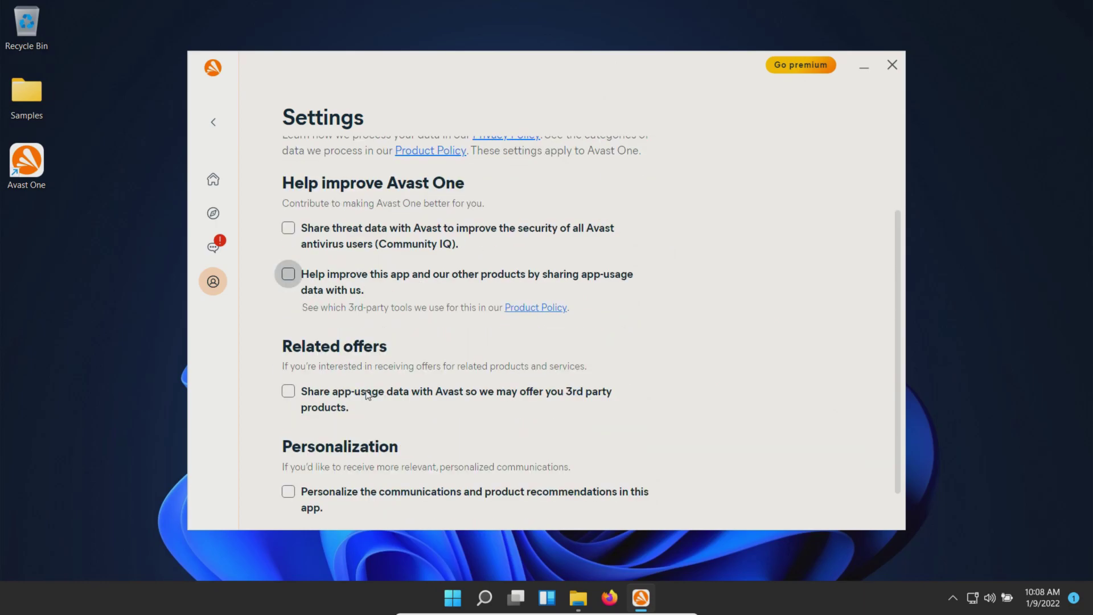
pyautogui.scroll(-1, 365, 394)
pyautogui.scroll(3, 367, 394)
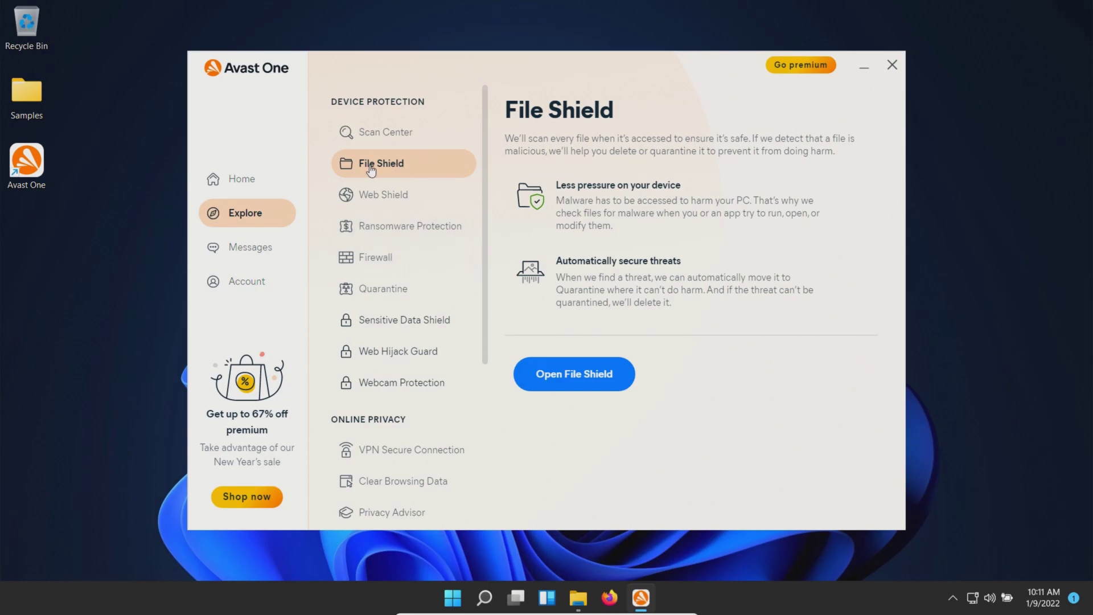
# Set File Shield to resolve potentially unwanted programs automatically.
pyautogui.click(569, 373)
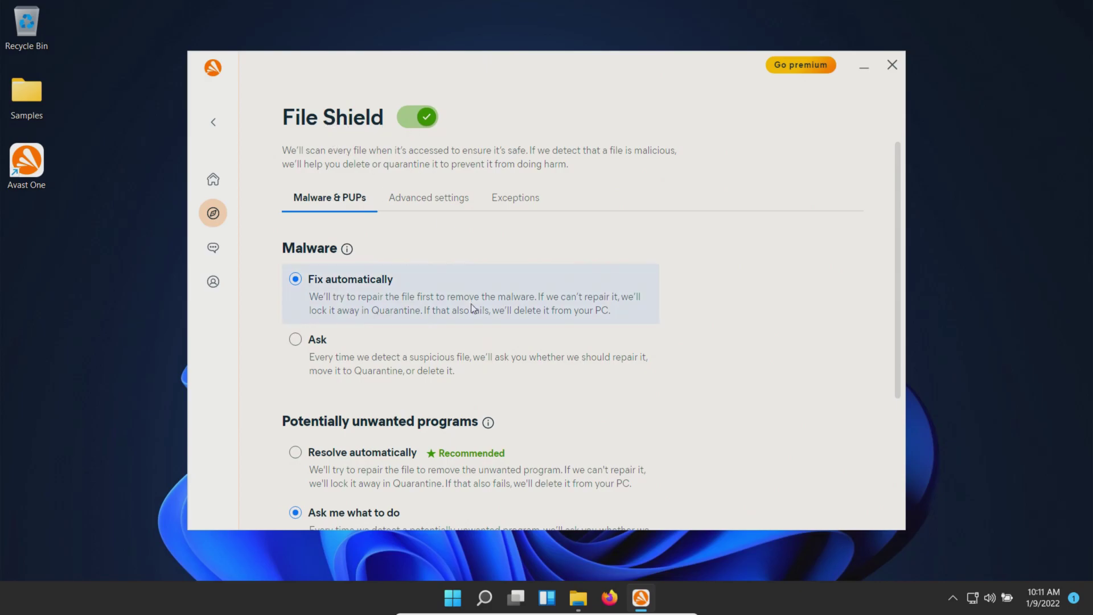
pyautogui.scroll(-3, 471, 308)
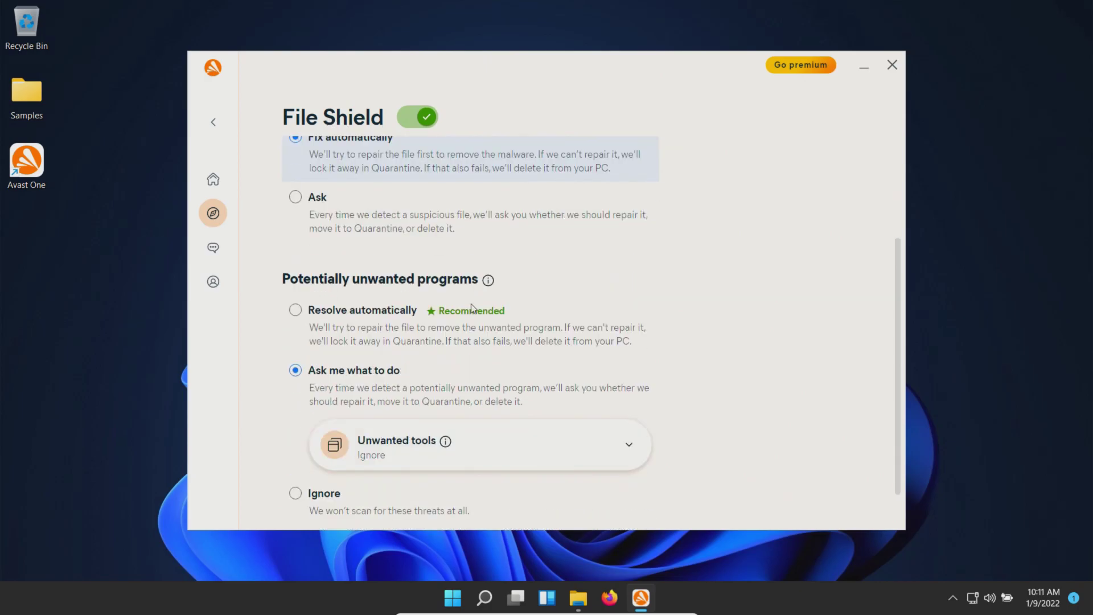
pyautogui.click(295, 311)
pyautogui.click(348, 387)
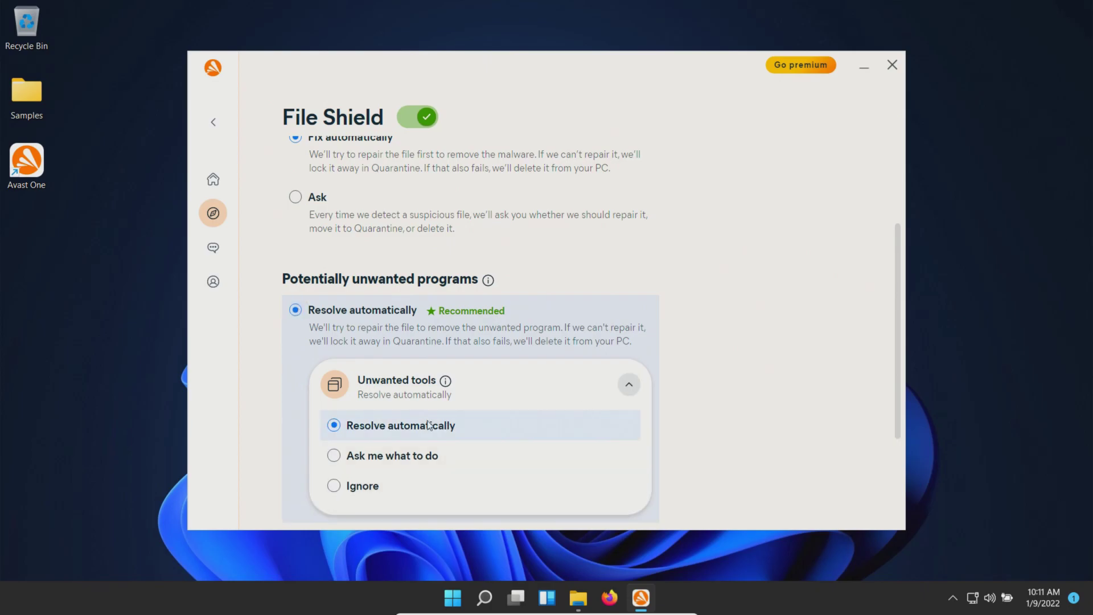
pyautogui.scroll(-3, 675, 432)
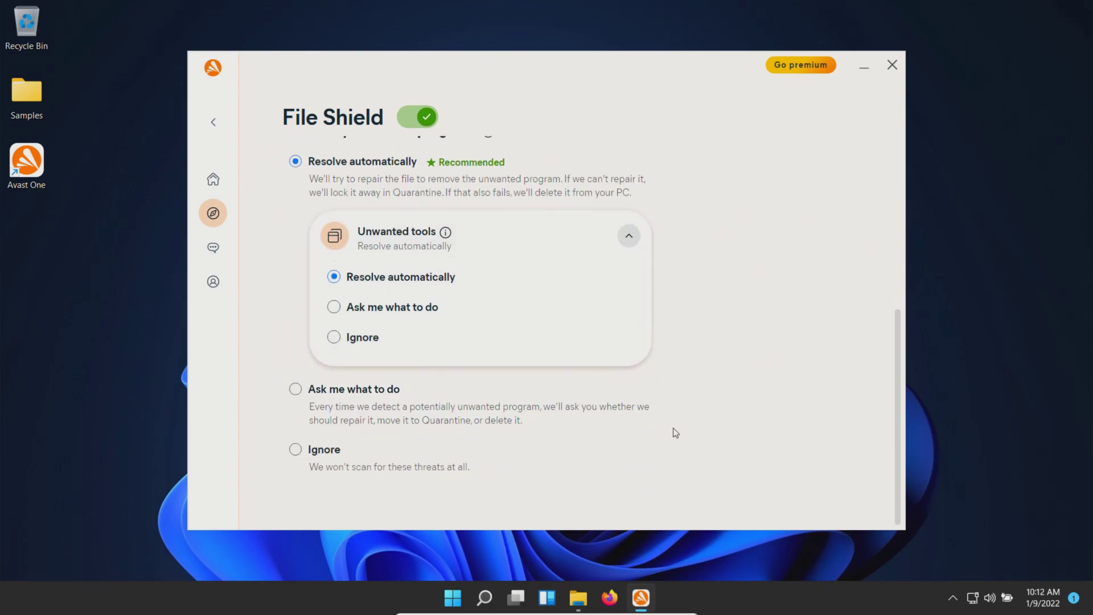
pyautogui.scroll(5, 675, 432)
# Review File Shield's Advanced settings and Exceptions tabs, then return to the protection features list.
pyautogui.click(435, 199)
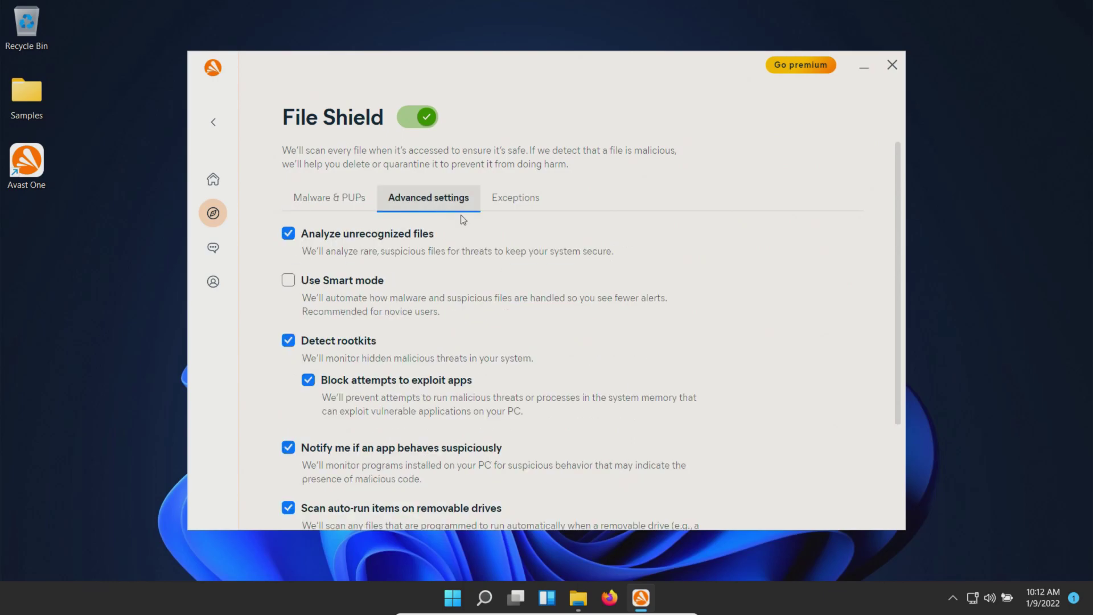
pyautogui.scroll(-3, 563, 317)
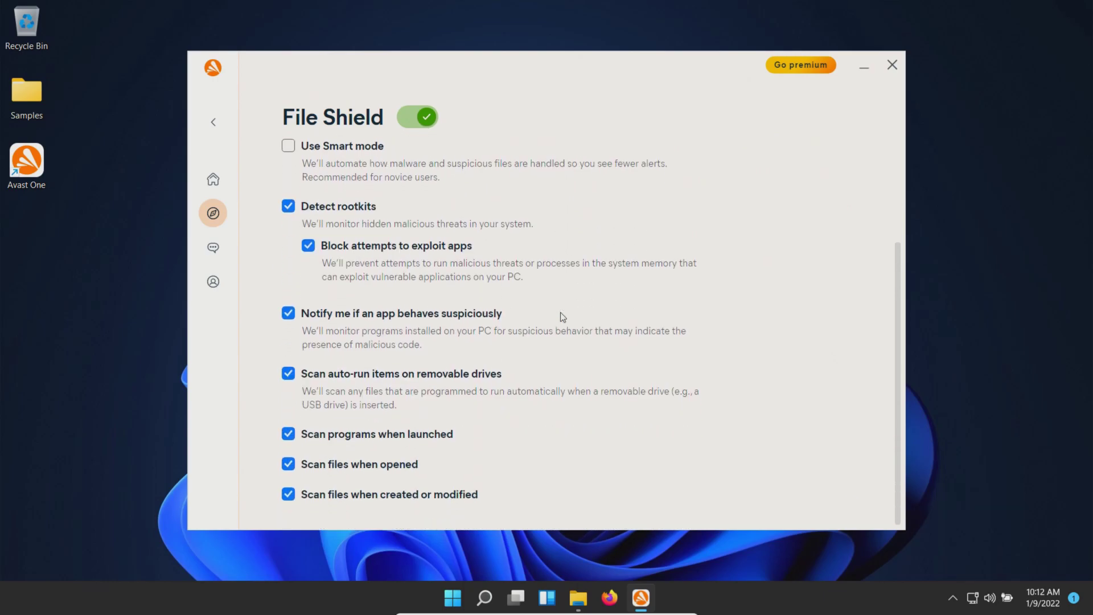
pyautogui.scroll(3, 562, 317)
pyautogui.click(516, 199)
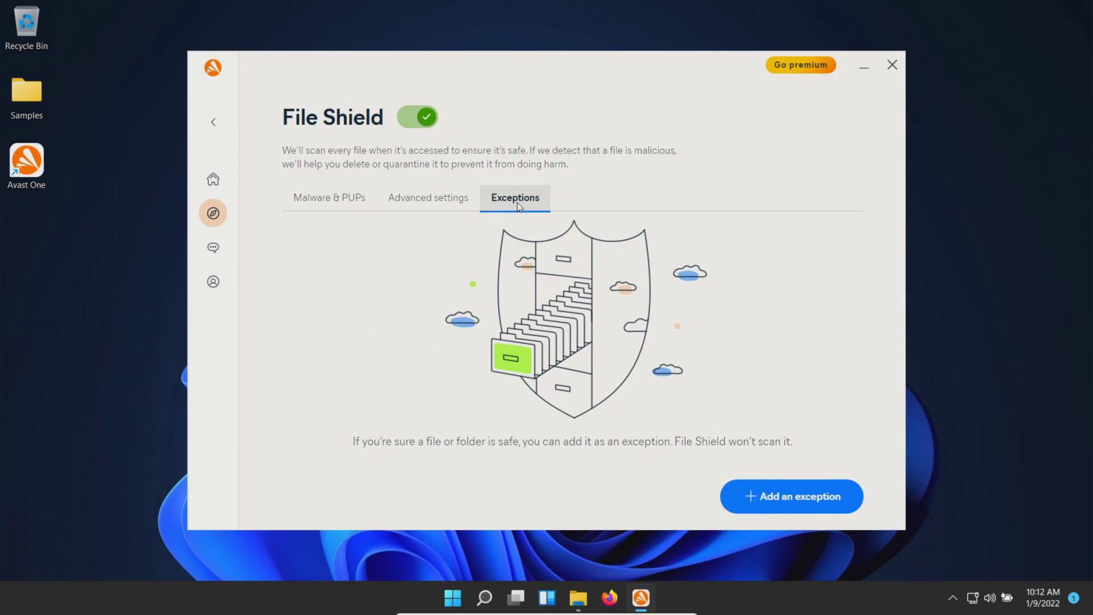
pyautogui.click(214, 122)
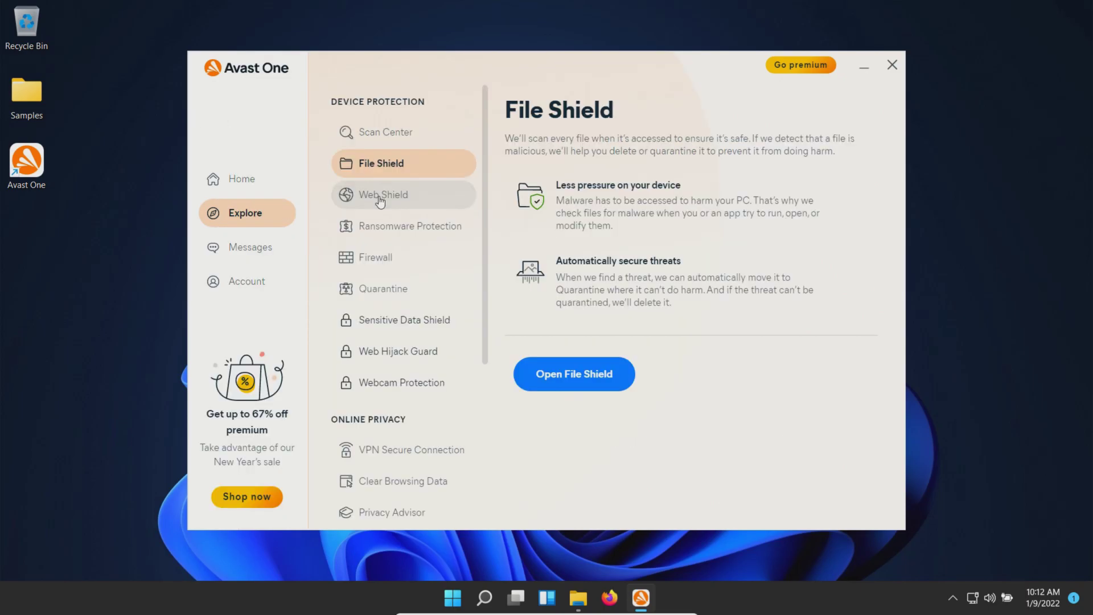
# Review Web Shield's settings, blocked websites and exceptions, then go back to the features list.
pyautogui.click(380, 197)
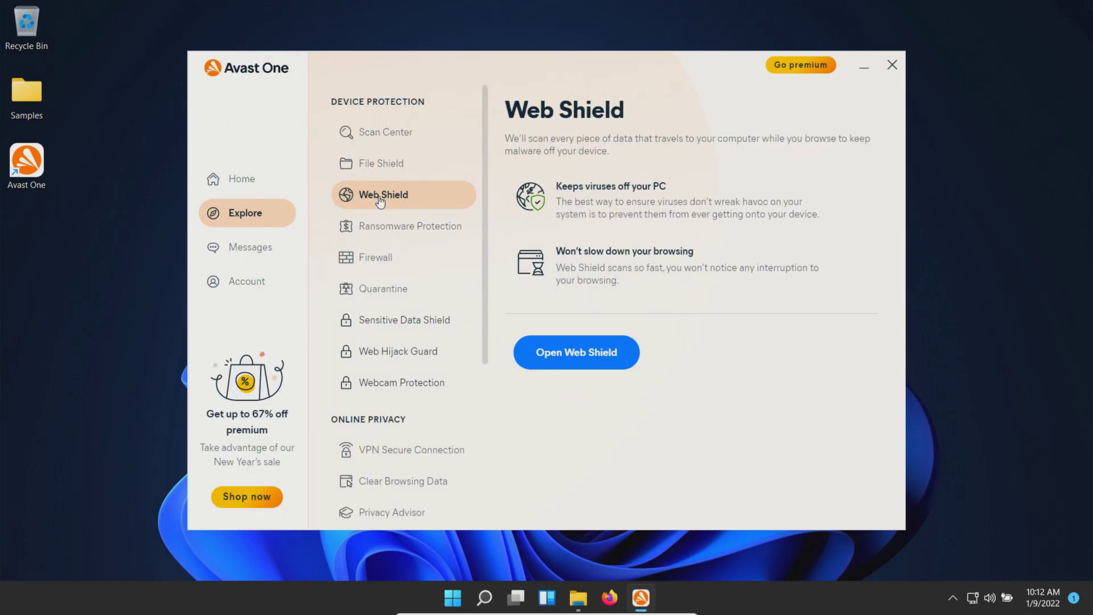
pyautogui.click(536, 353)
pyautogui.click(392, 199)
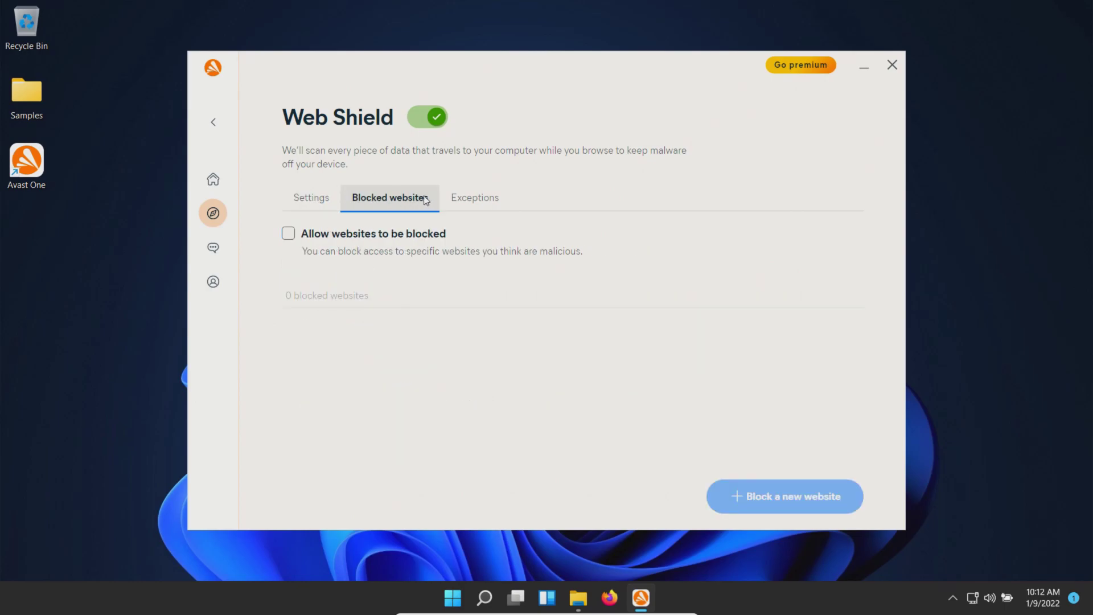
pyautogui.click(472, 200)
pyautogui.press('Escape')
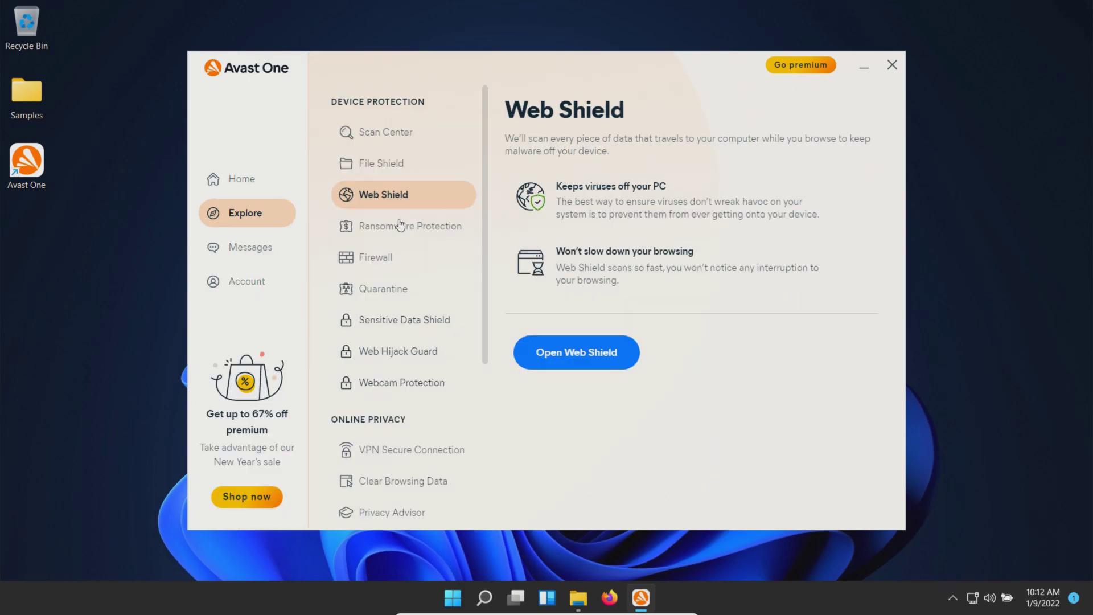
# Review Ransomware Protection's 5 protected folders, advanced settings and app permissions.
pyautogui.click(470, 226)
pyautogui.click(562, 356)
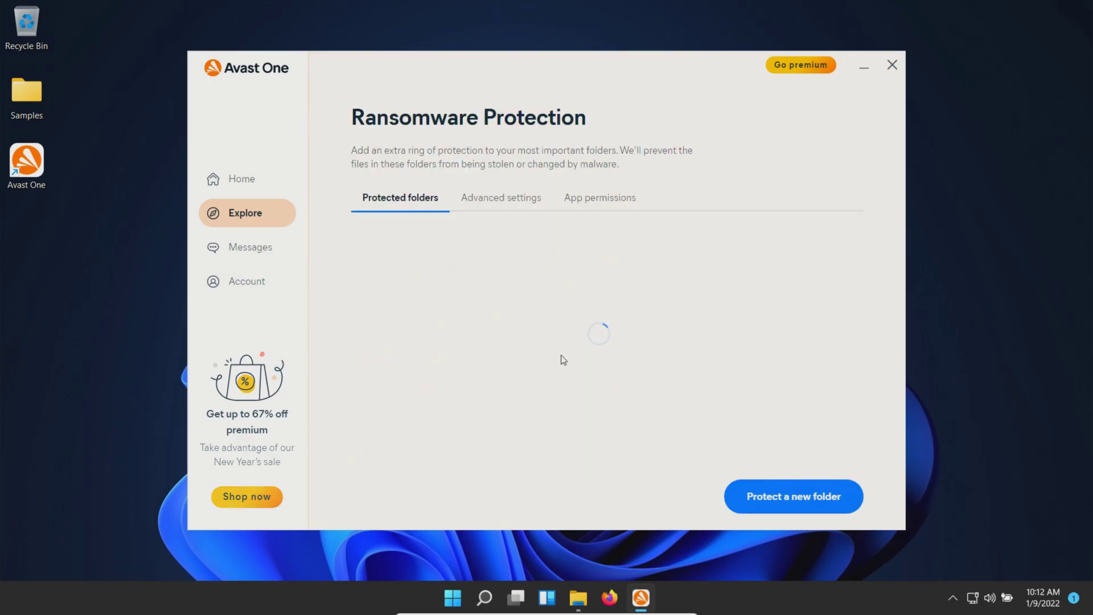
pyautogui.click(448, 208)
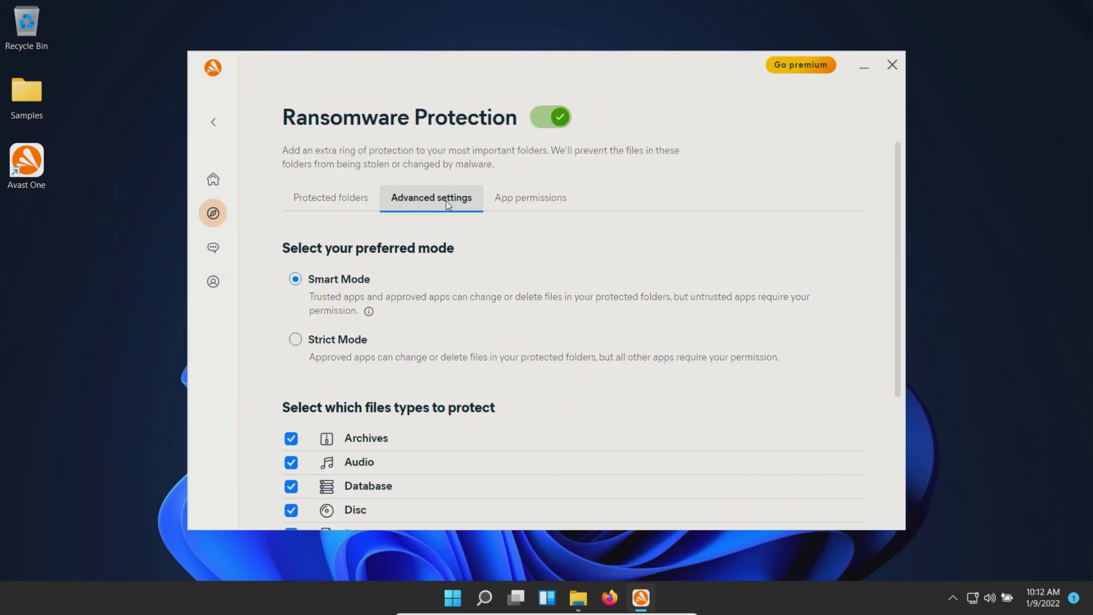
pyautogui.scroll(-3, 401, 251)
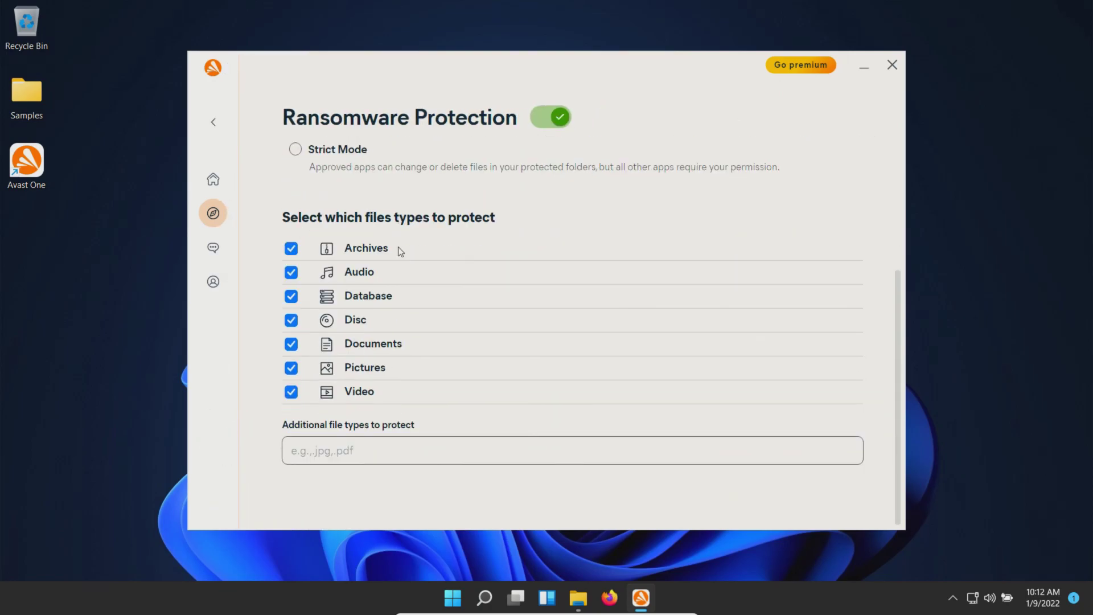
pyautogui.scroll(3, 400, 251)
pyautogui.click(524, 198)
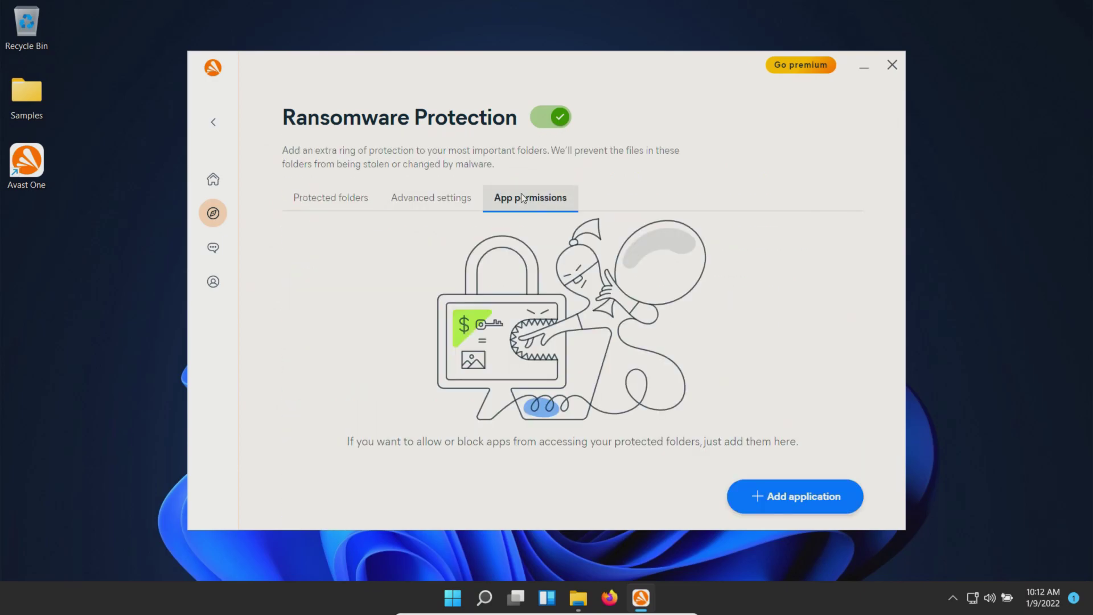
pyautogui.click(213, 122)
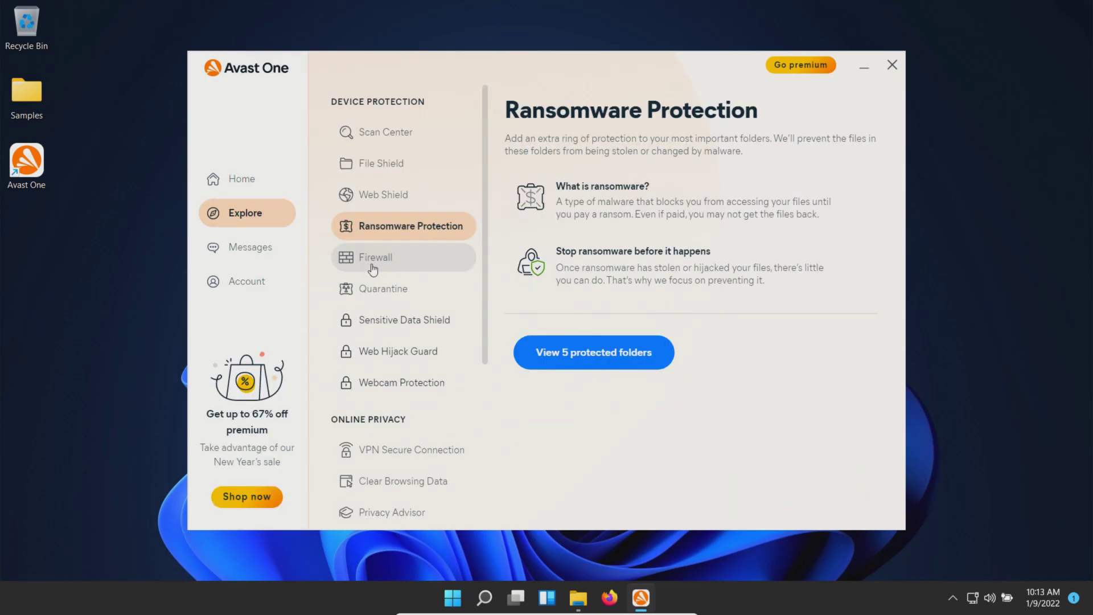
# View the full Firewall page, then return to the protection overview.
pyautogui.click(378, 266)
pyautogui.click(579, 387)
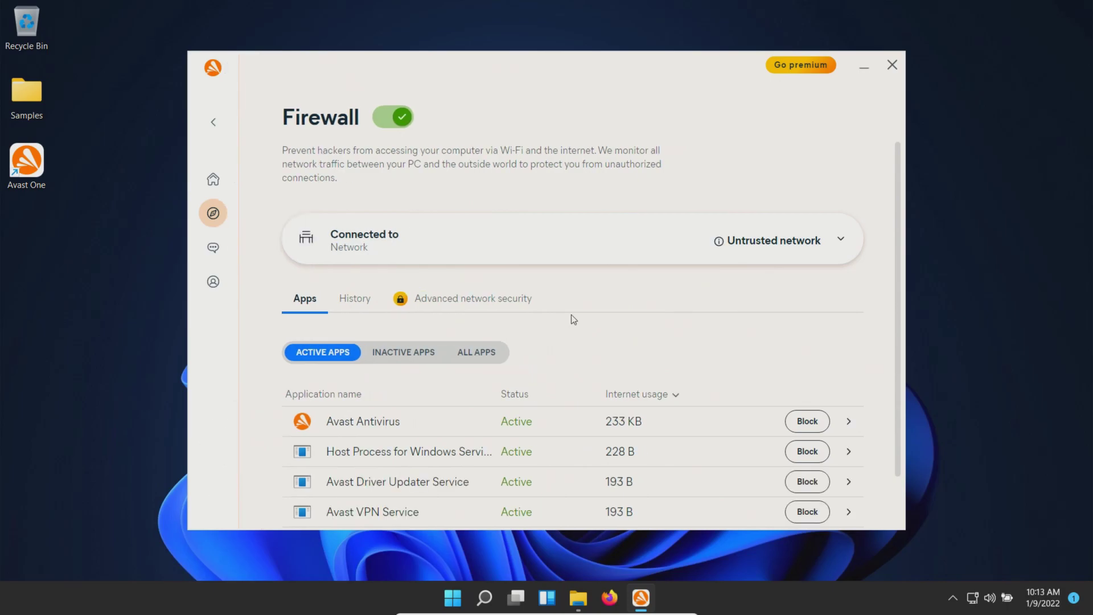
pyautogui.click(203, 125)
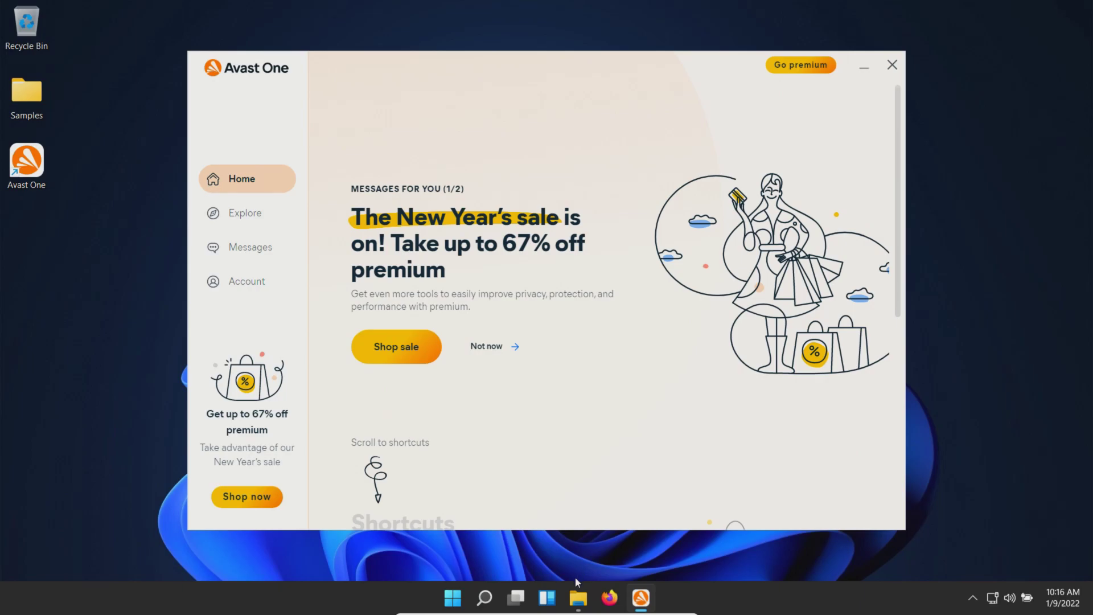
# Scroll through the 176 Samples files, minimize Explorer, and scroll Avast Home to Shortcuts.
pyautogui.click(577, 598)
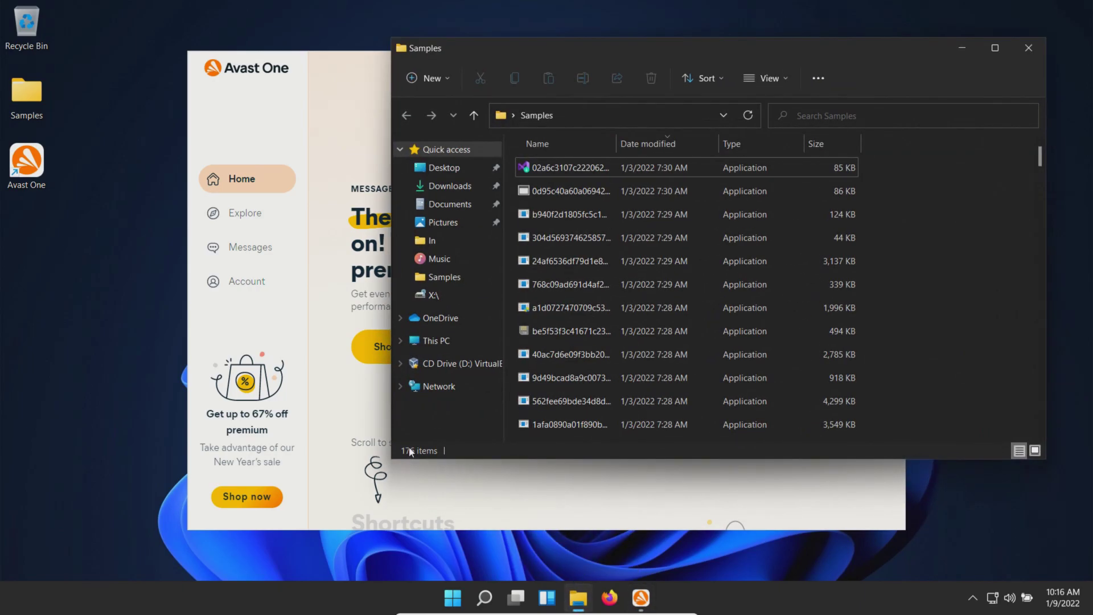
pyautogui.scroll(-20, 554, 377)
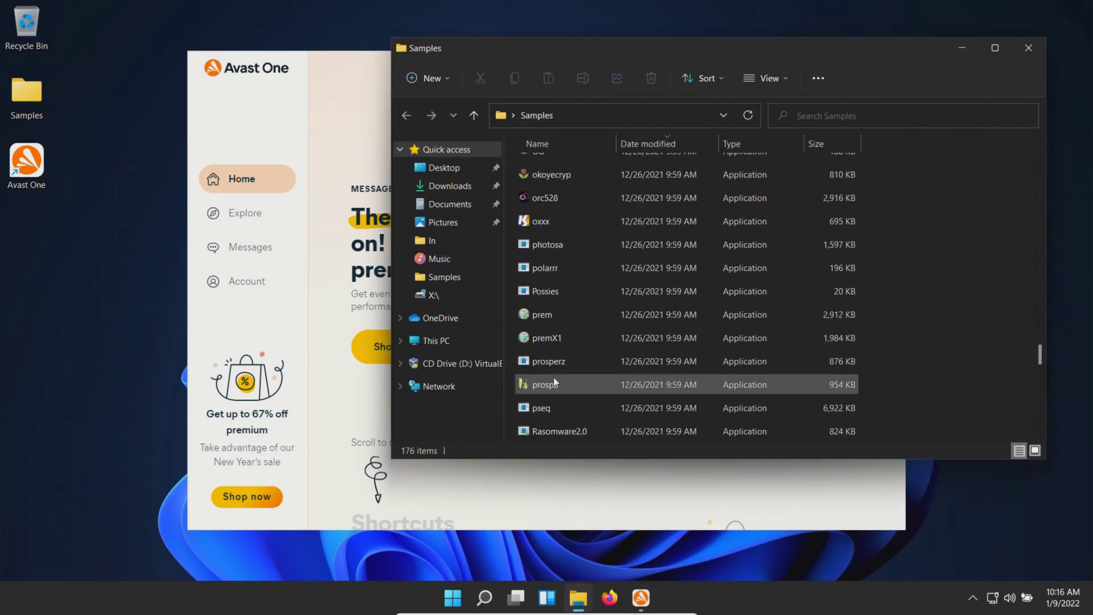
pyautogui.scroll(20, 554, 377)
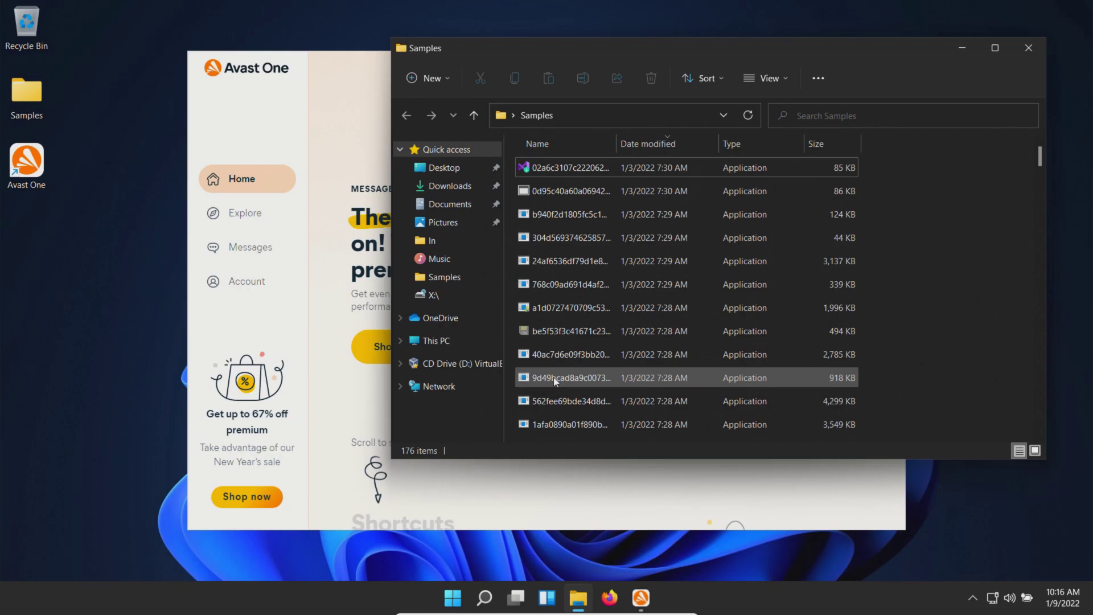
pyautogui.click(963, 49)
pyautogui.scroll(-6, 599, 312)
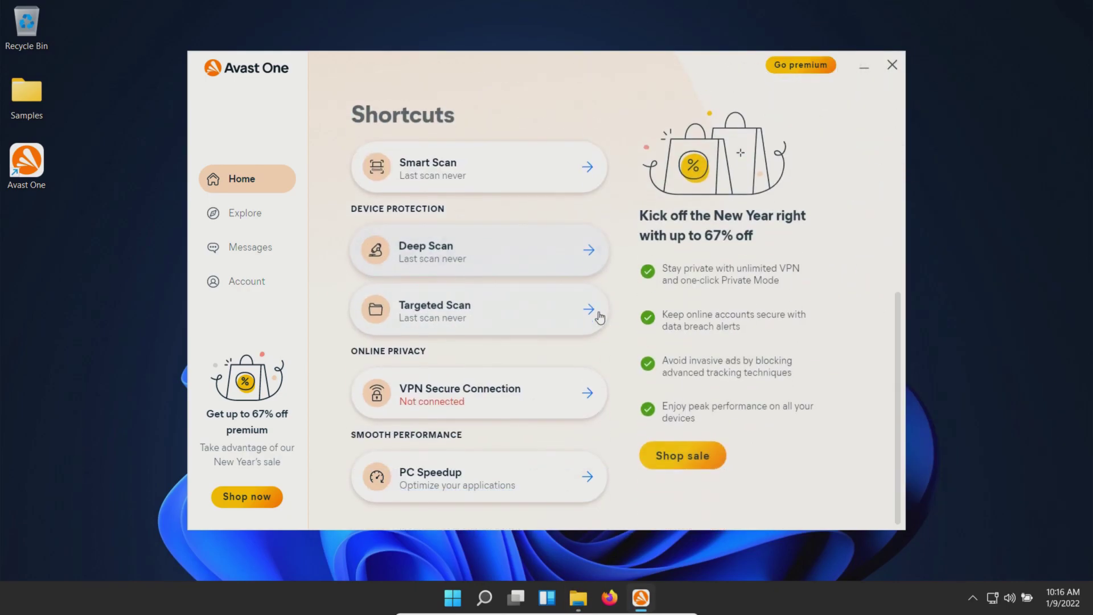
# Run a Deep Scan, then select and secure all 164 detected threats.
pyautogui.click(446, 266)
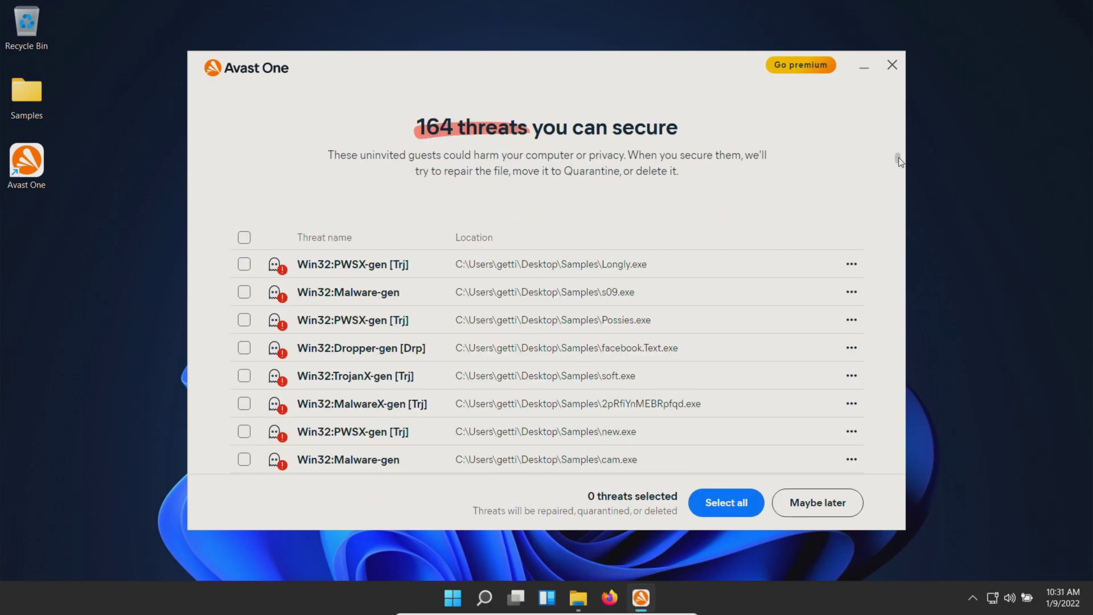
pyautogui.moveTo(899, 158); pyautogui.dragTo(913, 450)
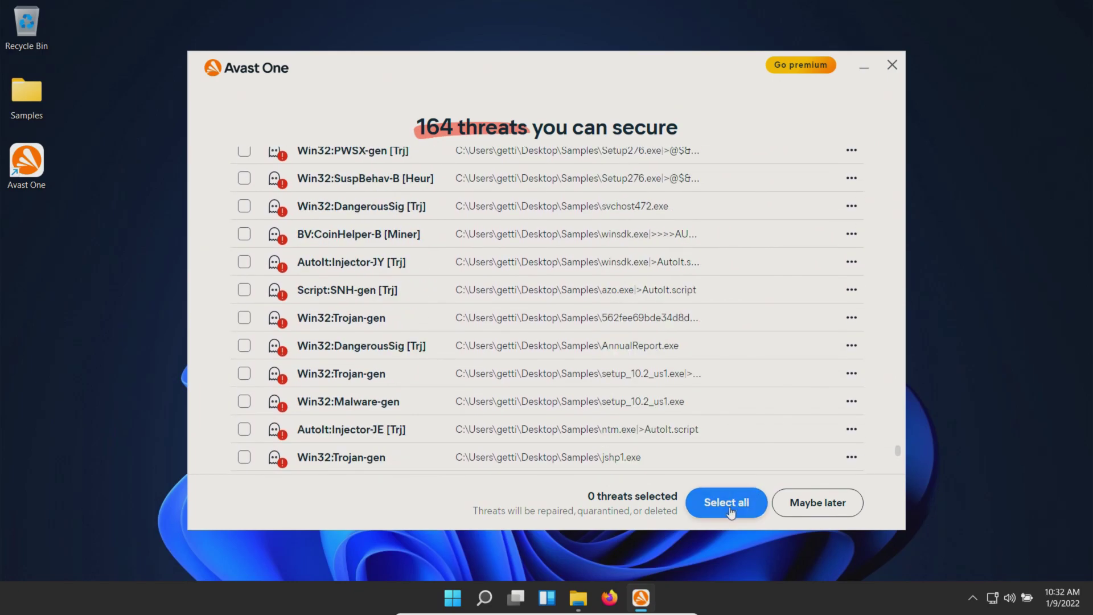
pyautogui.click(731, 512)
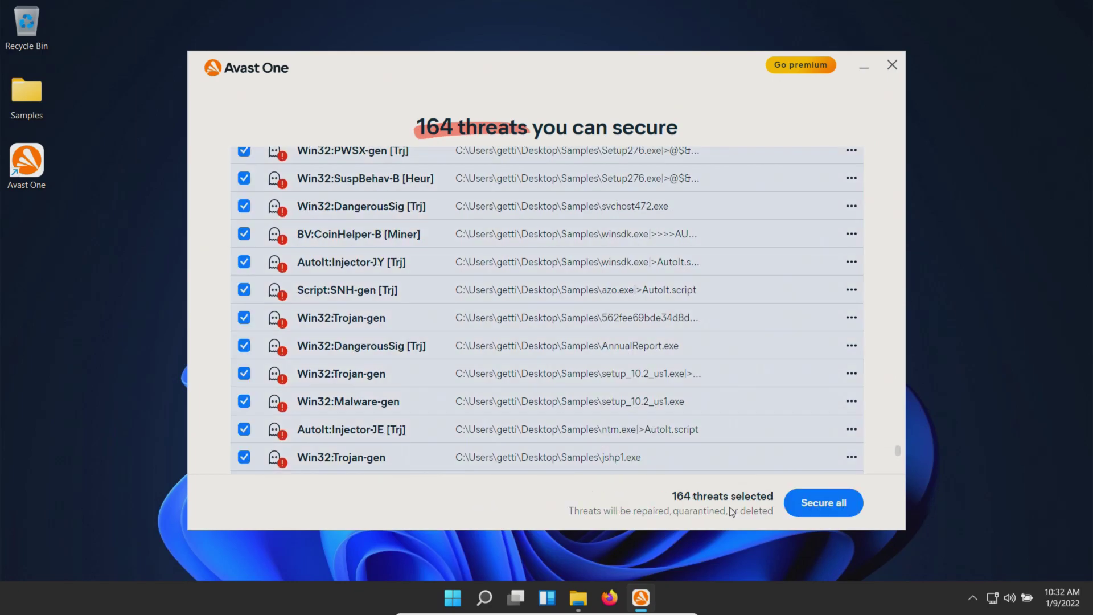
pyautogui.click(831, 513)
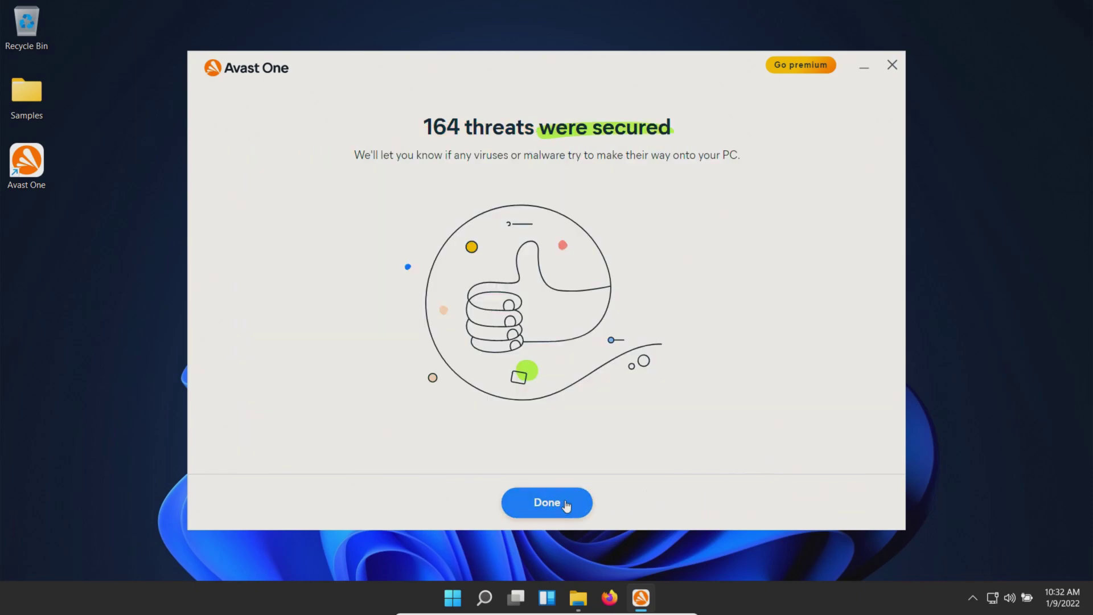
pyautogui.click(567, 505)
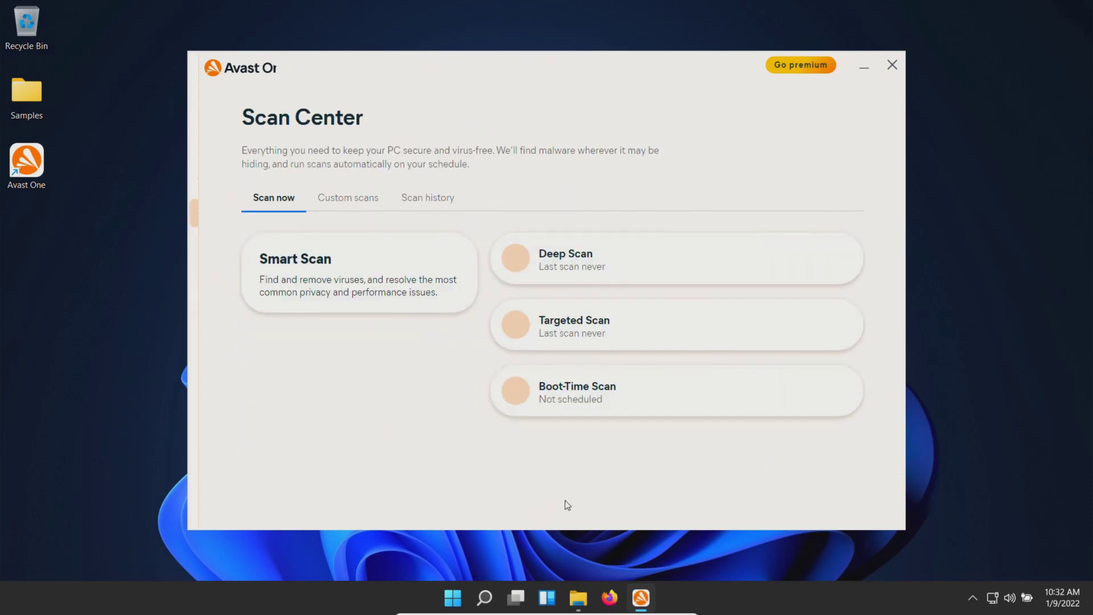
# Open the desktop Samples folder to check what remains, then minimize it.
pyautogui.click(33, 112)
pyautogui.doubleClick(33, 112)
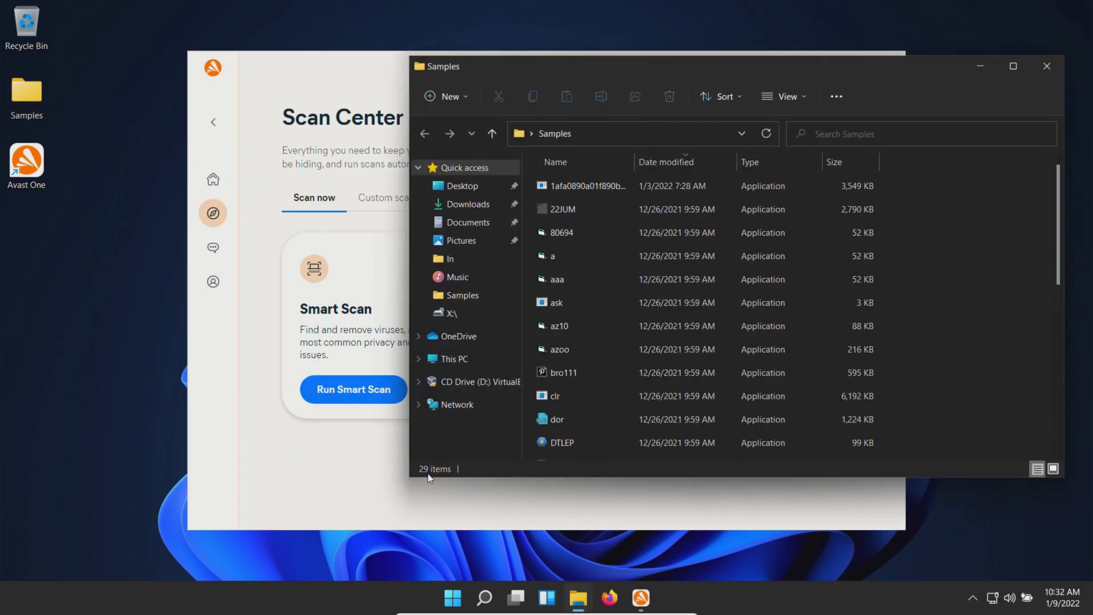
pyautogui.click(980, 66)
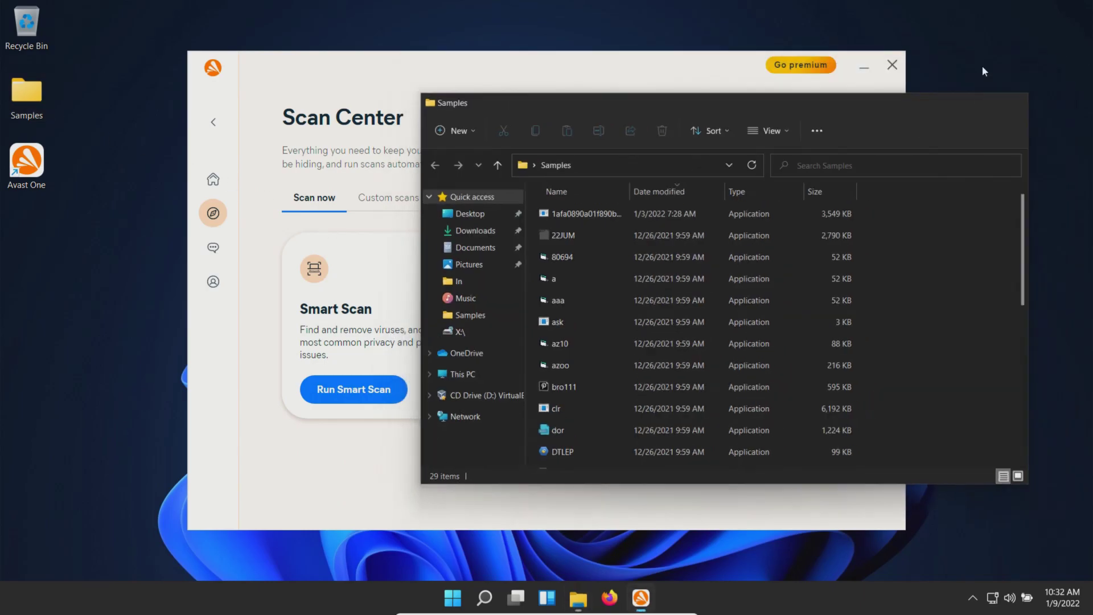
# Scan the Samples folder with Avast from its right-click menu, finding 25 threats.
pyautogui.rightClick(25, 103)
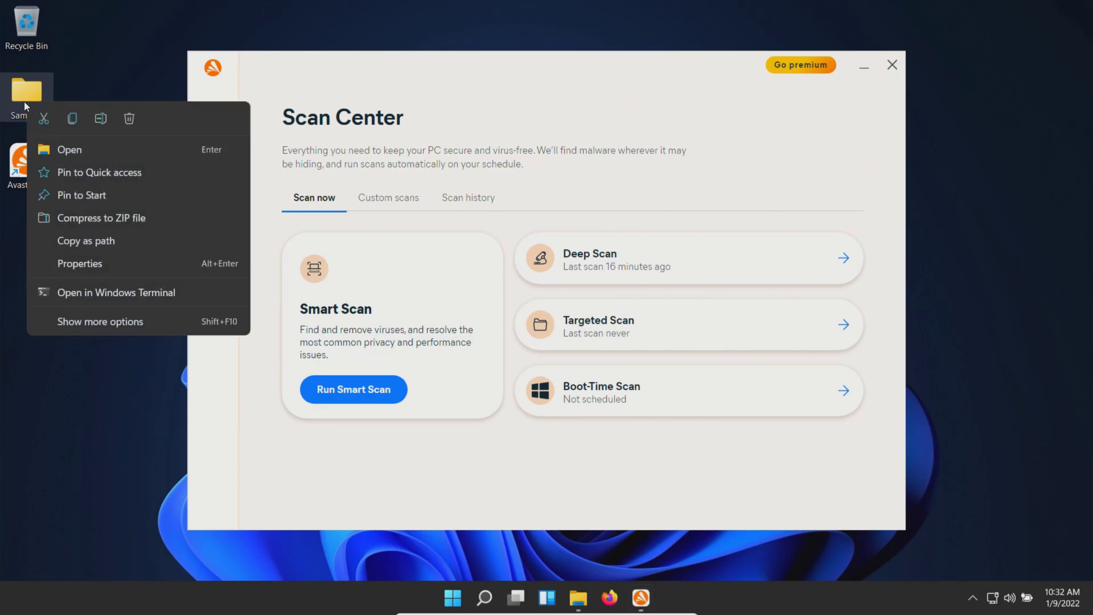
pyautogui.click(84, 319)
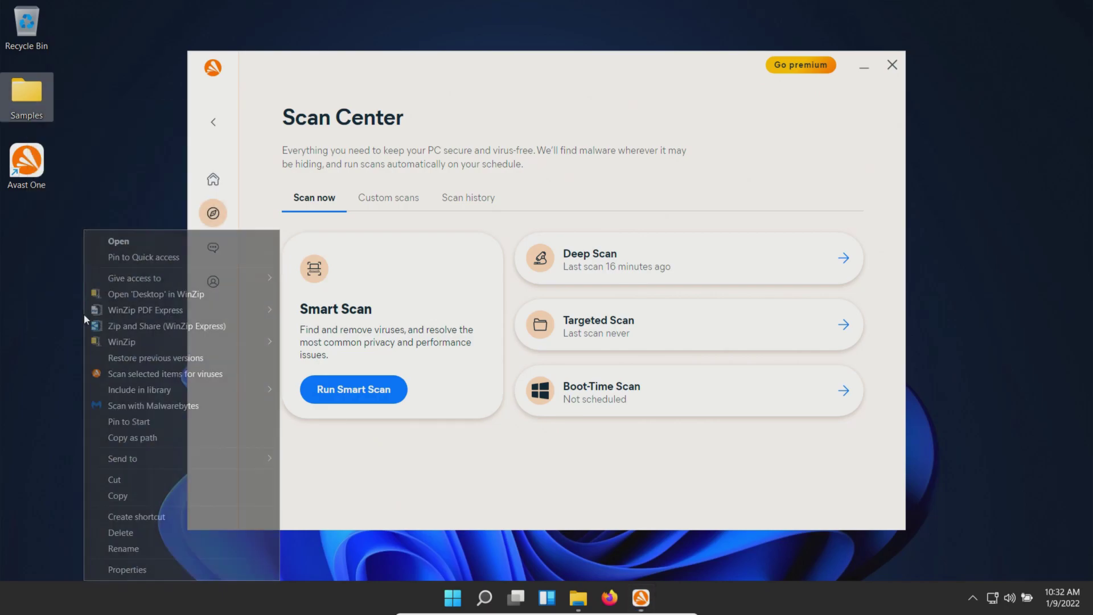
pyautogui.click(138, 378)
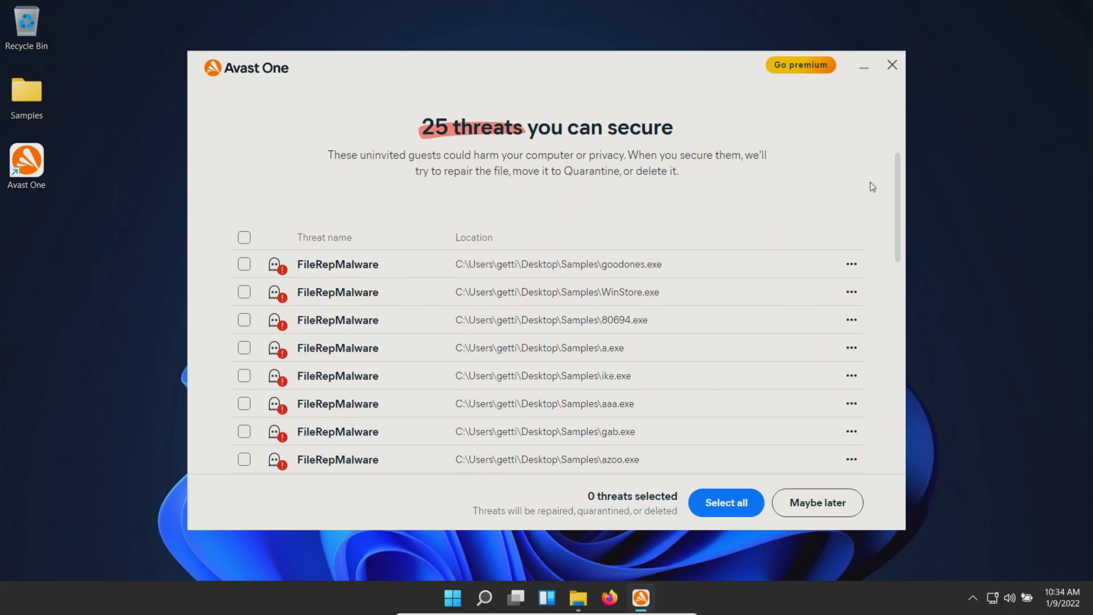
pyautogui.scroll(-5, 882, 353)
pyautogui.scroll(-3, 880, 387)
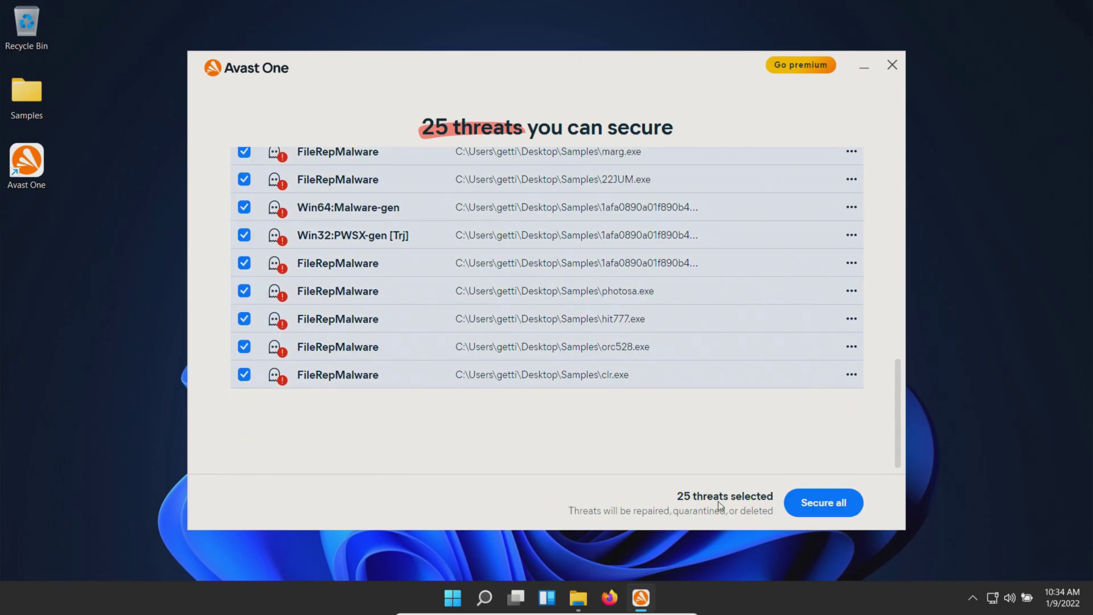
# Secure the 25 threats, then run the bro111 and us-Online.IO-installer samples and close Explorer.
pyautogui.click(828, 501)
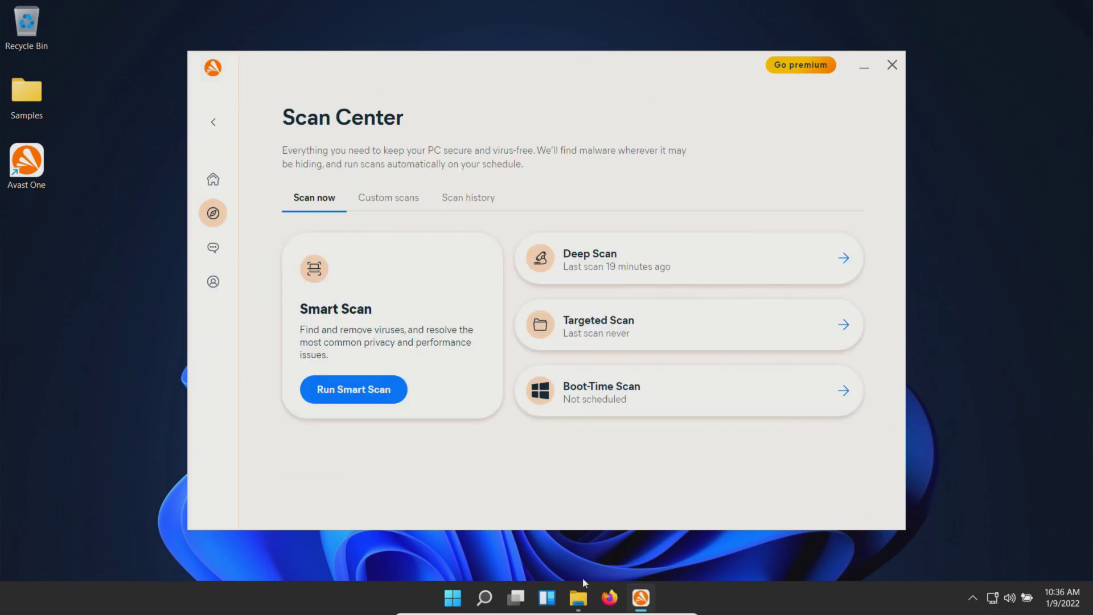
pyautogui.click(578, 597)
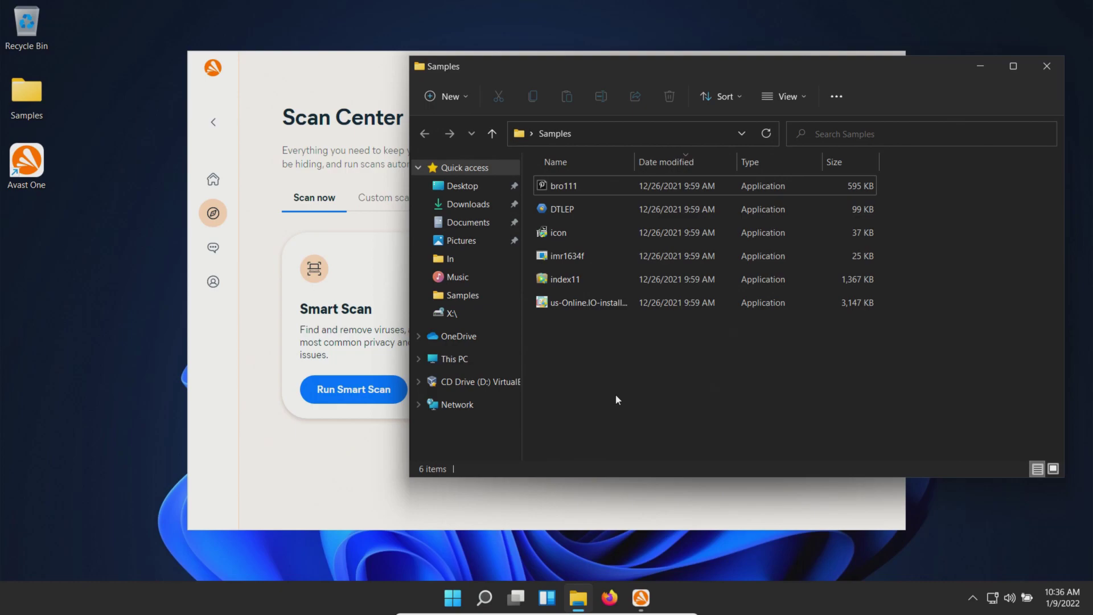
pyautogui.doubleClick(569, 188)
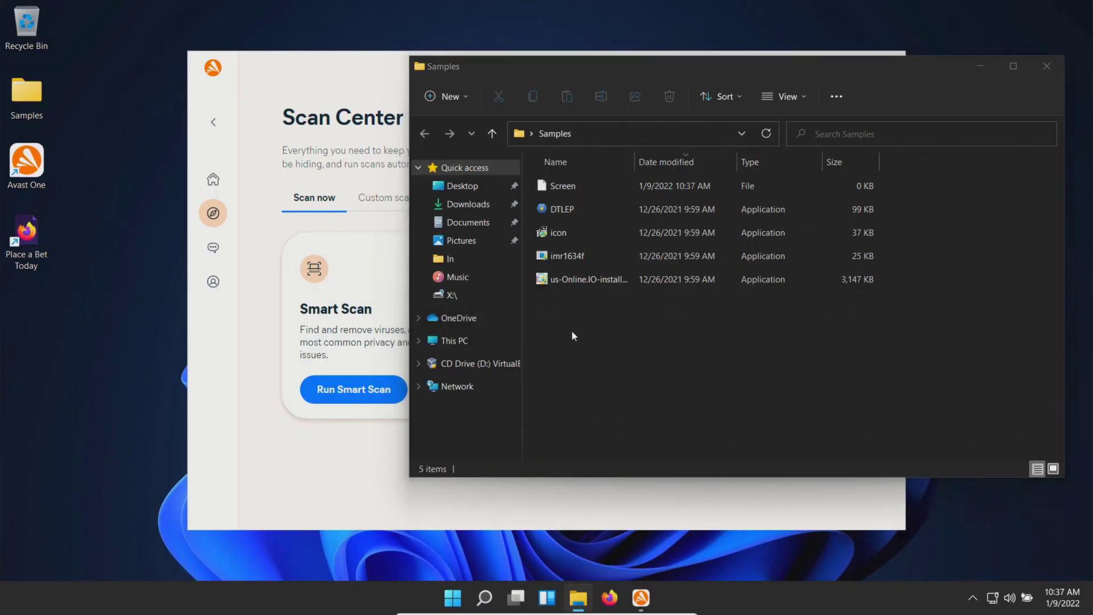
pyautogui.doubleClick(576, 187)
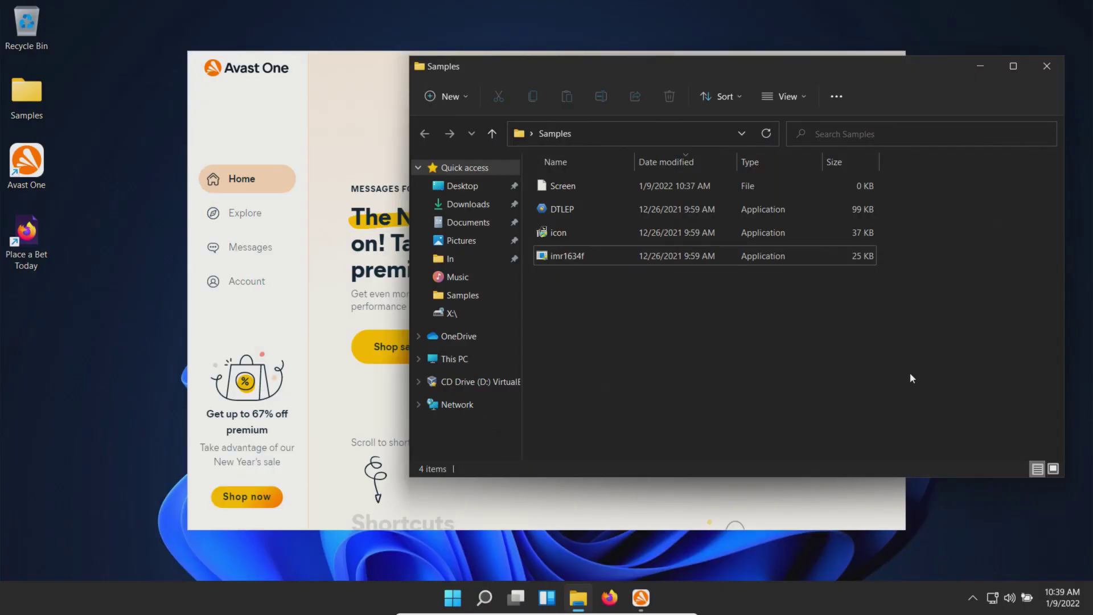
pyautogui.click(1049, 66)
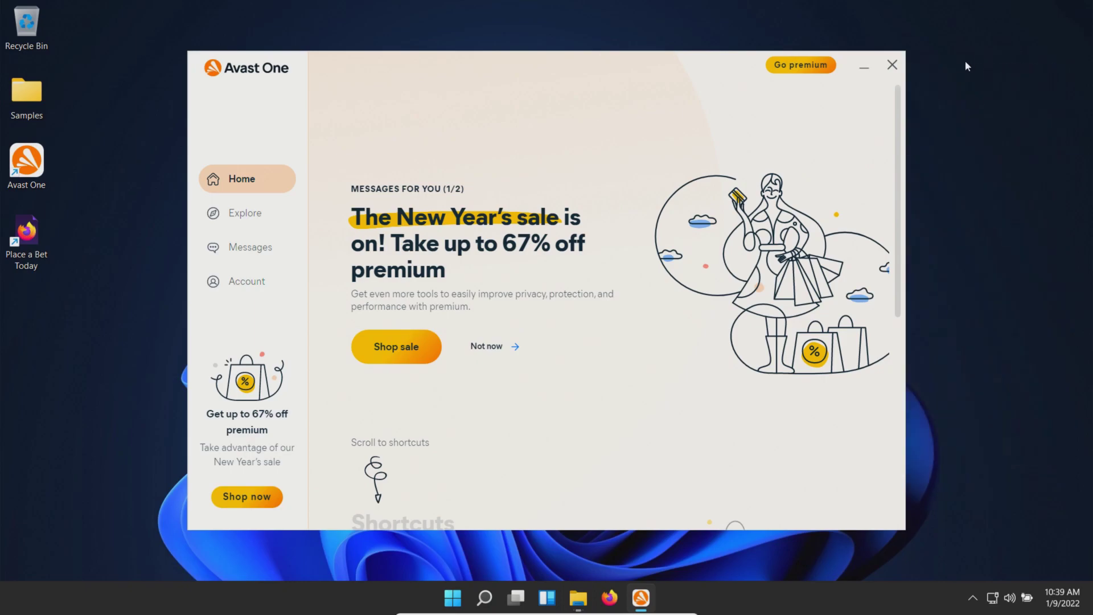
# Close Avast One and scroll Malwarebytes' threat scan results listing 9 items.
pyautogui.click(882, 69)
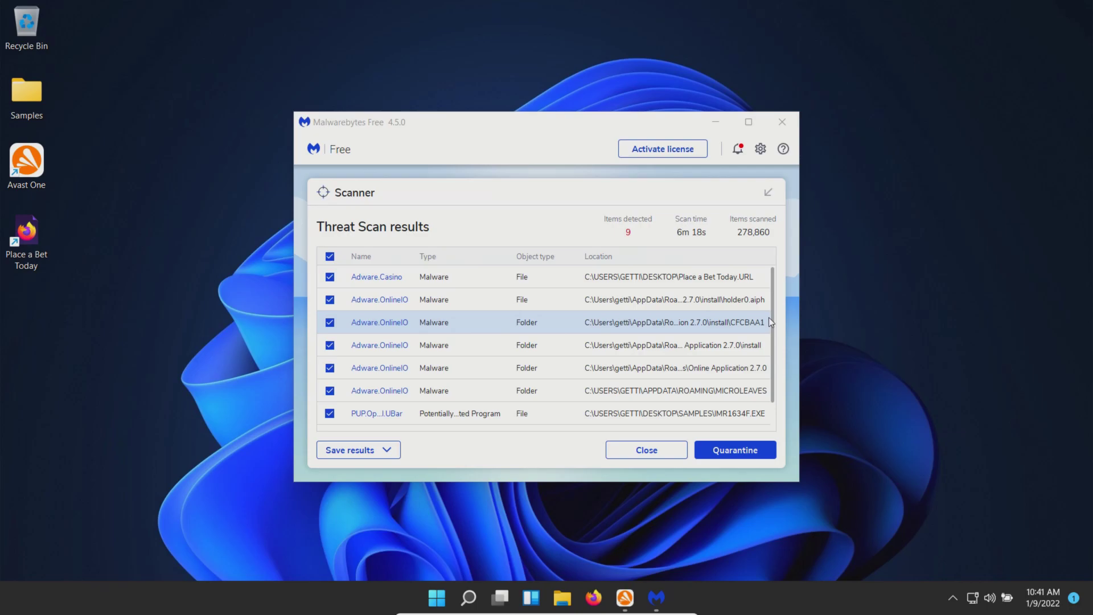
pyautogui.scroll(-1, 769, 353)
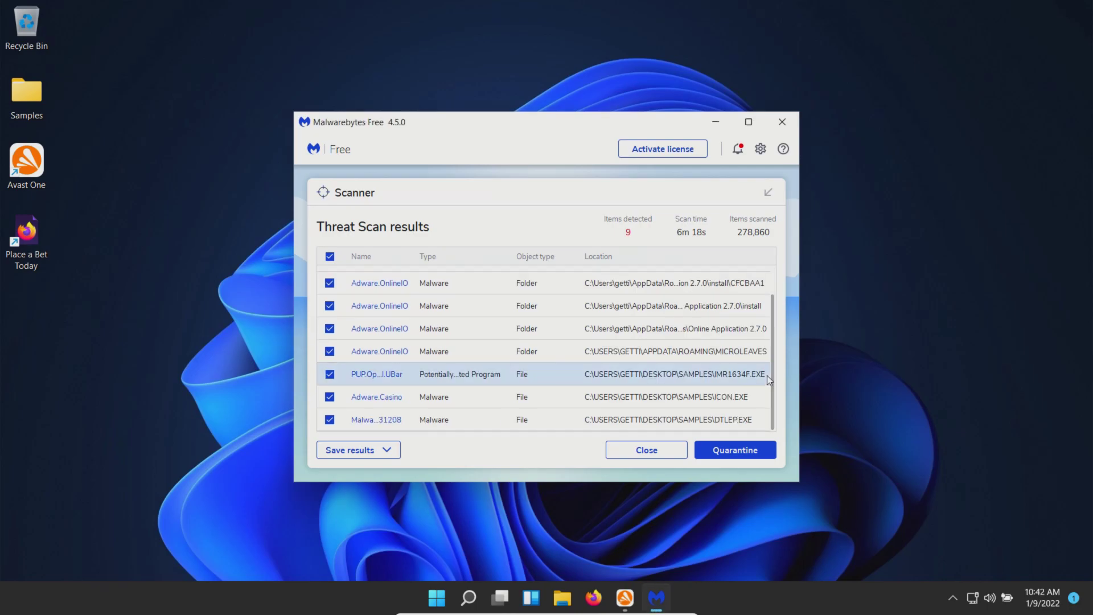
# Quarantine the Malwarebytes detections, then dismiss Emsisoft's popup showing 75064 scanned, 0 detected.
pyautogui.click(724, 454)
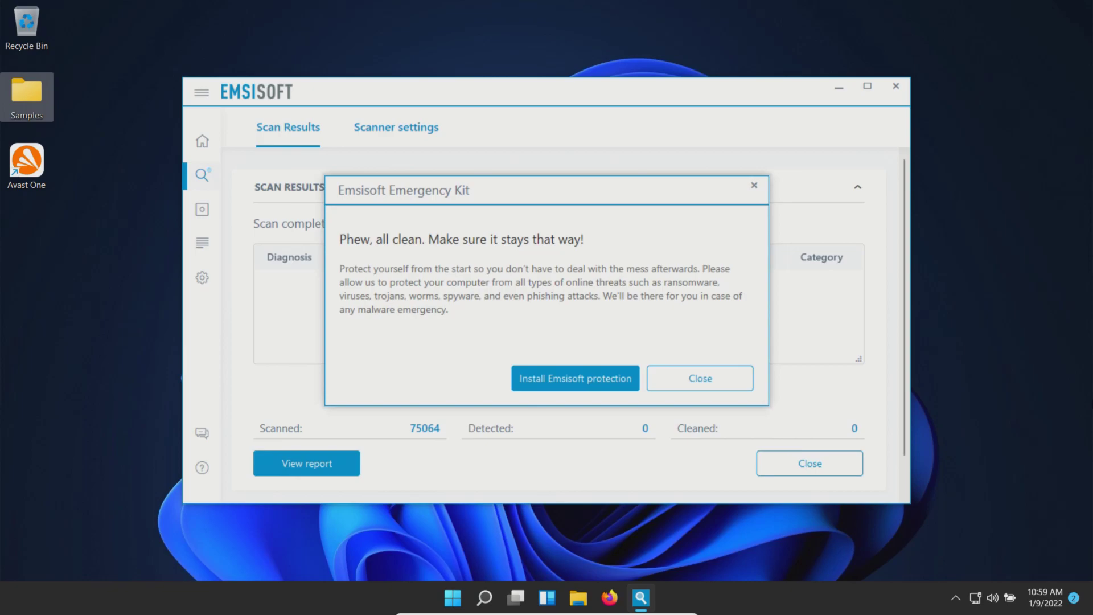
pyautogui.click(706, 381)
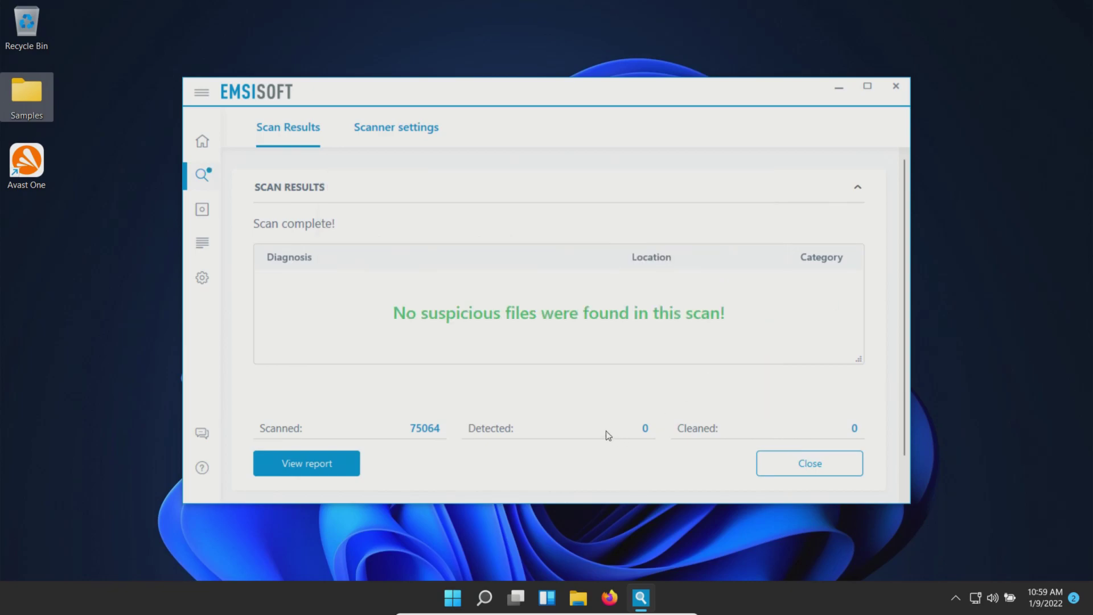